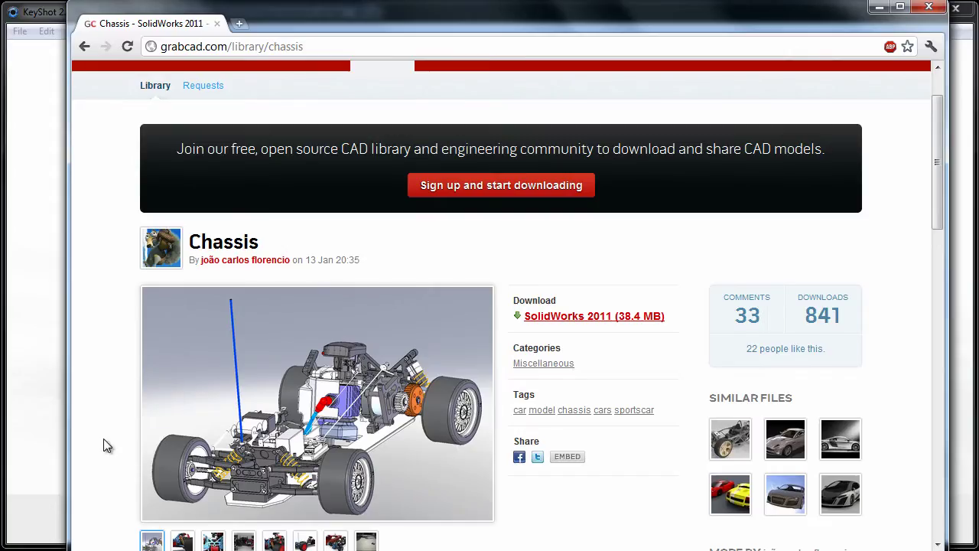
Step: Resize and scroll the GrabCAD Chassis page in Chrome, then minimize Chrome to reveal KeyShot
left_click_drag(75, 547, 34, 486)
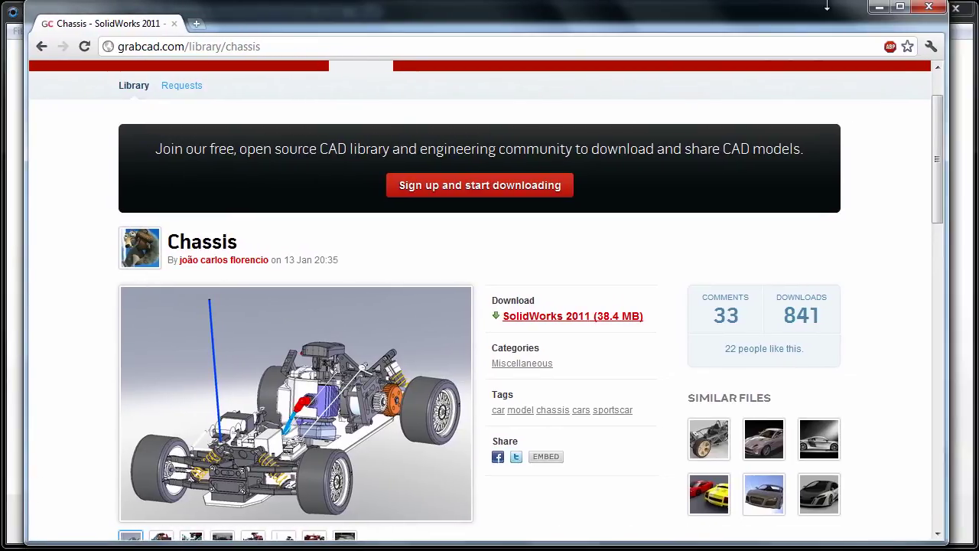
left_click_drag(842, 2, 842, 7)
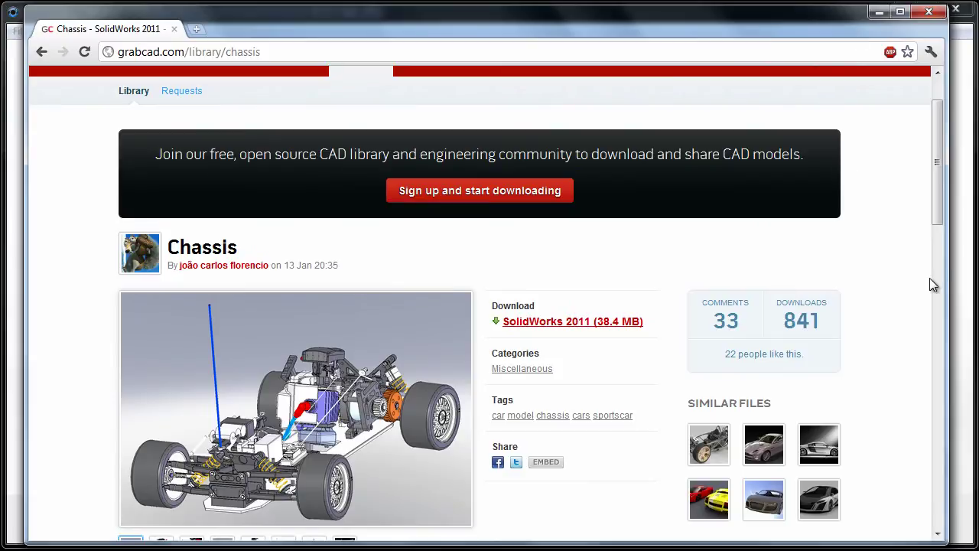
left_click_drag(938, 208, 938, 227)
left_click(879, 12)
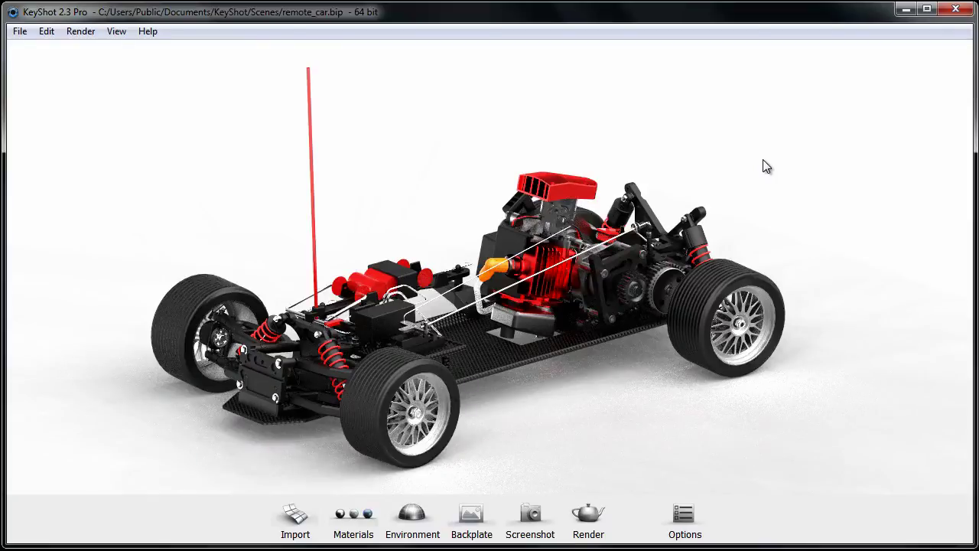
Step: Orbit, zoom and pan until the spoked front wheel fills the viewport in a close side view
left_click_drag(760, 180, 433, 245)
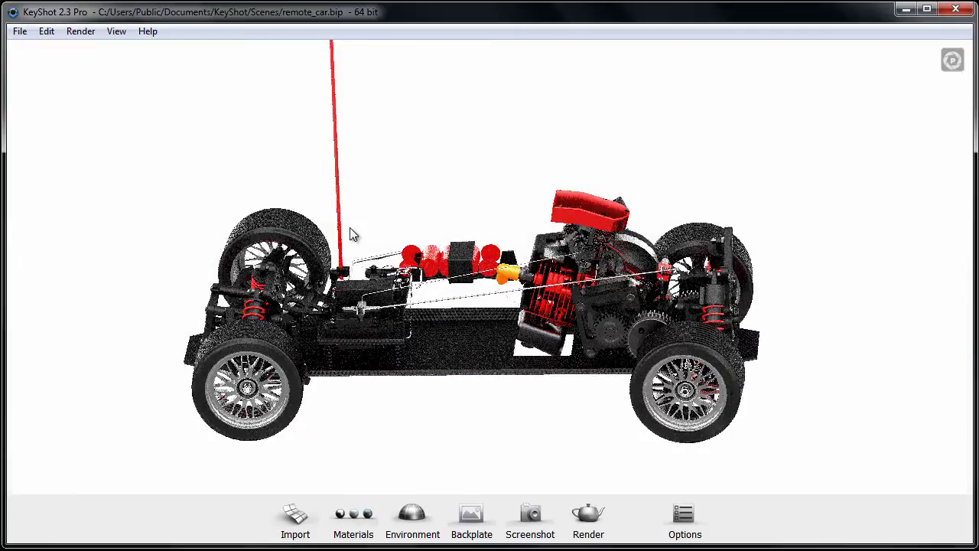
left_click_drag(359, 236, 321, 281)
scroll(325, 283, "up", 3)
scroll(337, 252, "down", 3)
left_click_drag(349, 219, 398, 237)
scroll(420, 264, "up", 3)
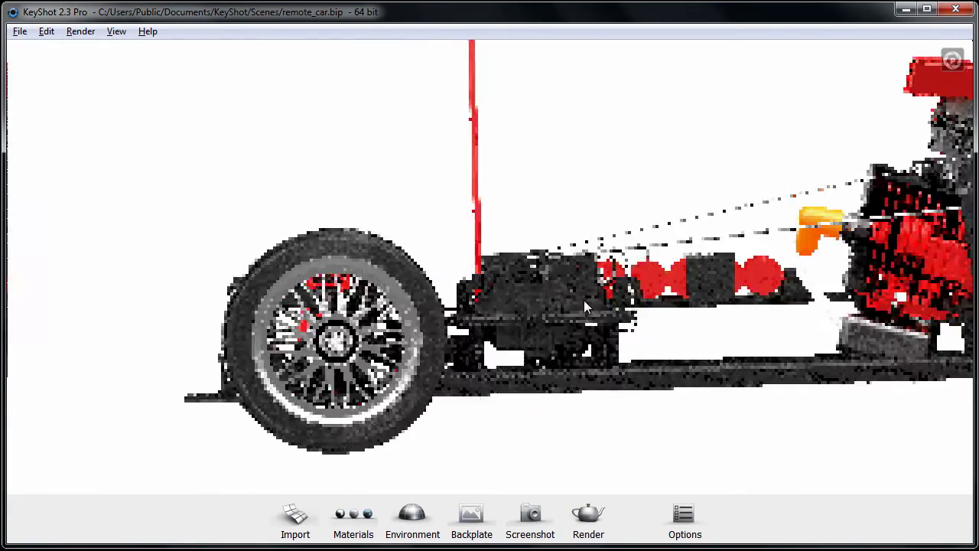
scroll(323, 285, "up", 3)
middle_click_drag(322, 279, 440, 174)
scroll(605, 264, "up", 2)
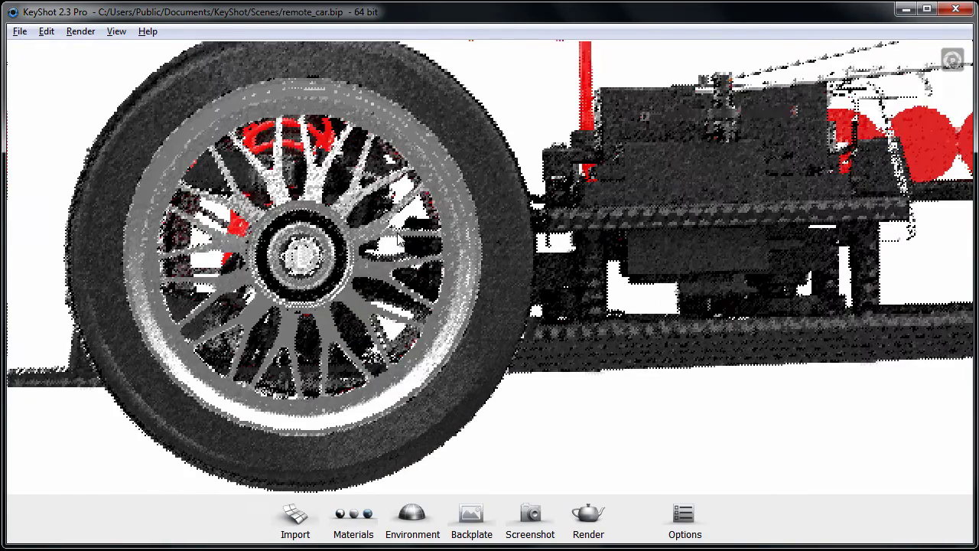
middle_click_drag(506, 235, 525, 259)
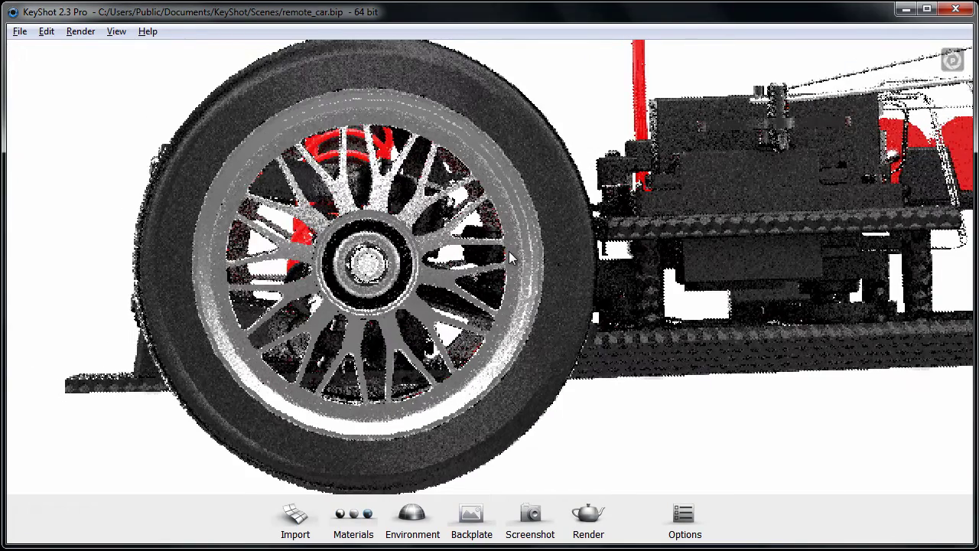
left_click_drag(508, 251, 461, 231)
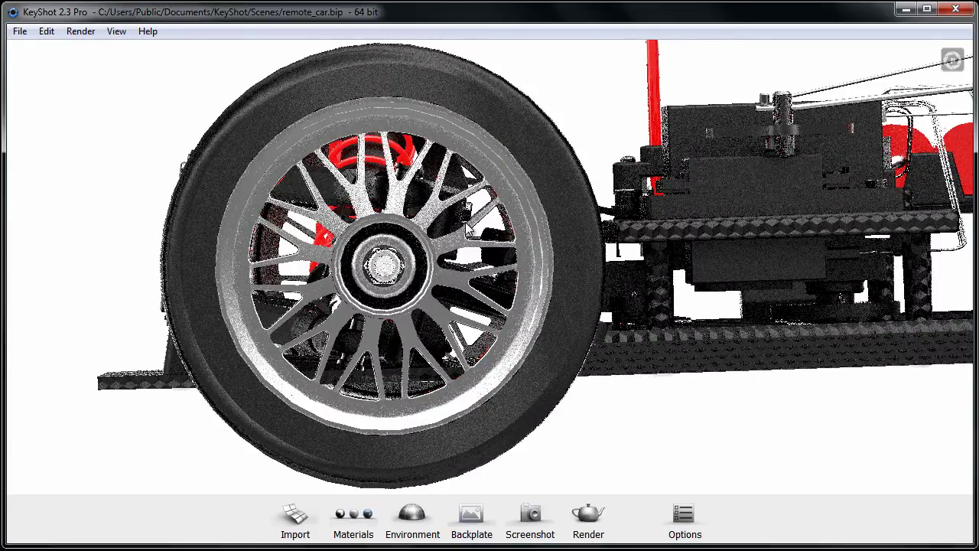
Step: Nudge the viewing angle on the front wheel, then pause the real-time render with Shift+P
left_click_drag(465, 227, 467, 201)
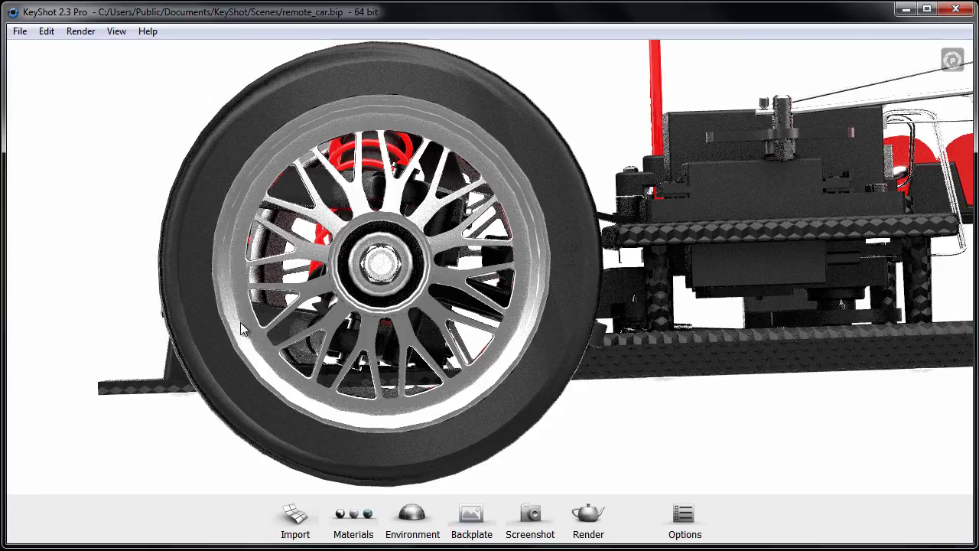
key("shift+p")
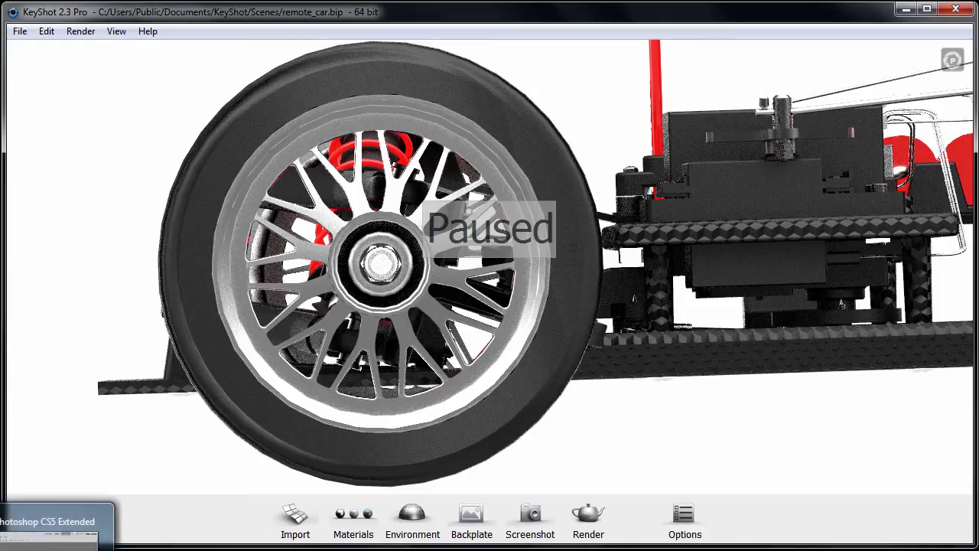
Step: In Photoshop, create a new document and paste the KeyShot screenshot into it
key("alt+Tab")
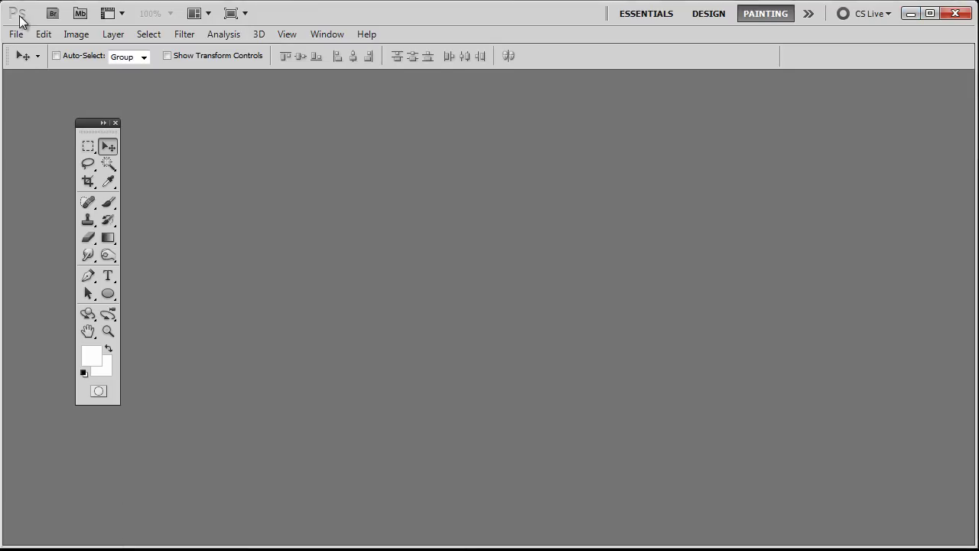
left_click(16, 33)
left_click(27, 50)
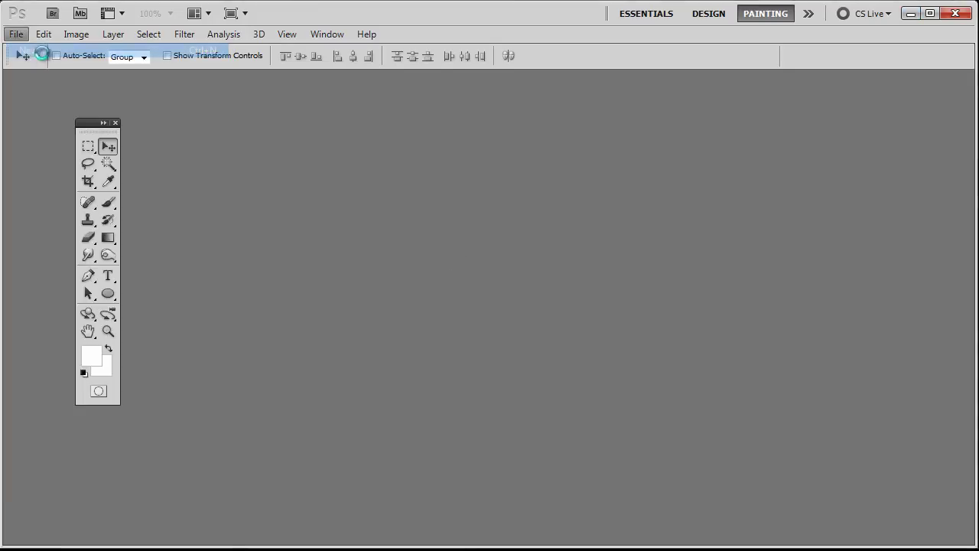
left_click(567, 153)
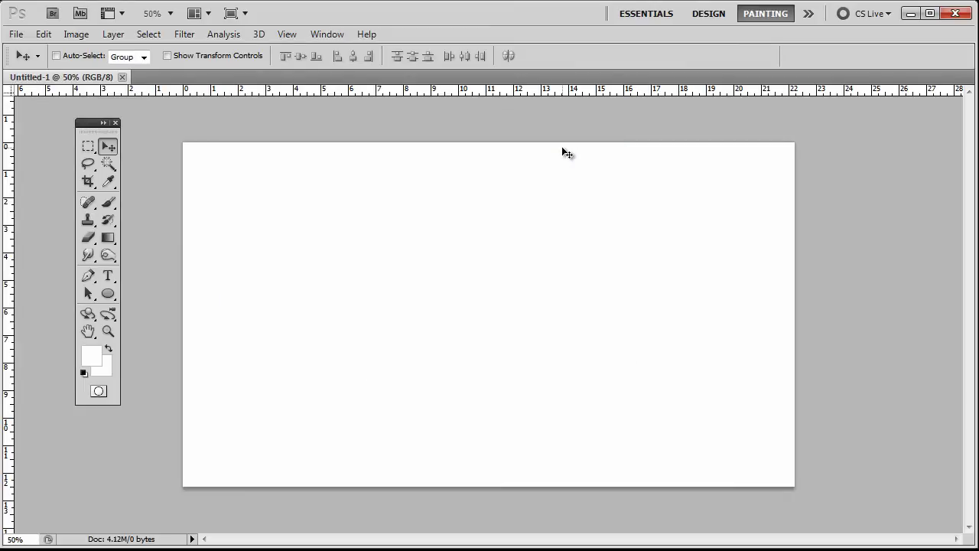
key("ctrl+v")
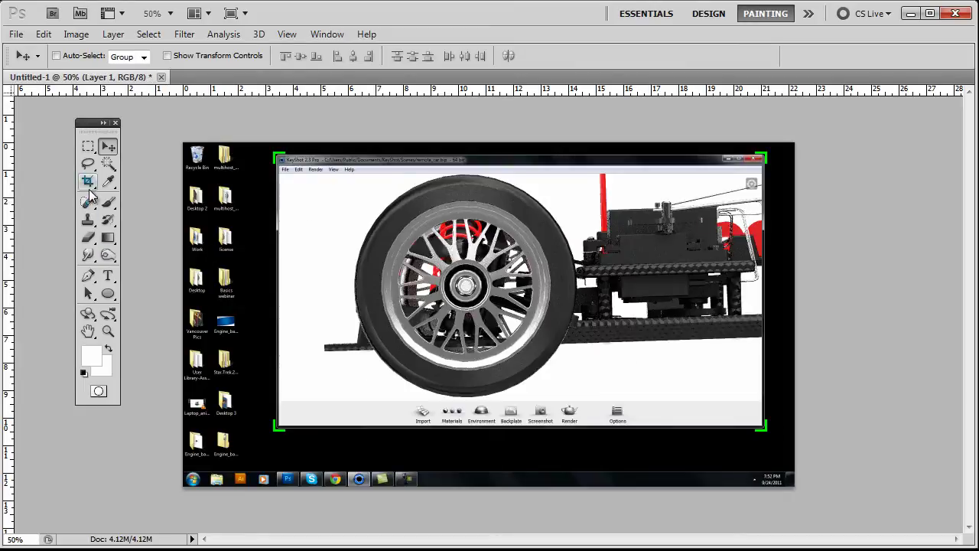
Step: Crop the screenshot tightly around the front wheel
key("c")
left_click_drag(344, 176, 579, 401)
left_click_drag(344, 300, 351, 300)
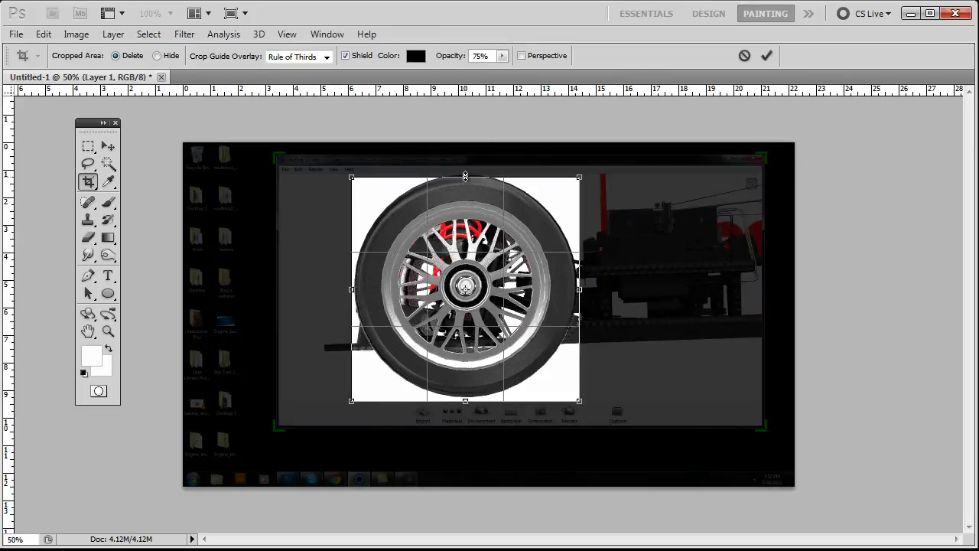
left_click_drag(465, 177, 465, 173)
left_click_drag(466, 401, 466, 399)
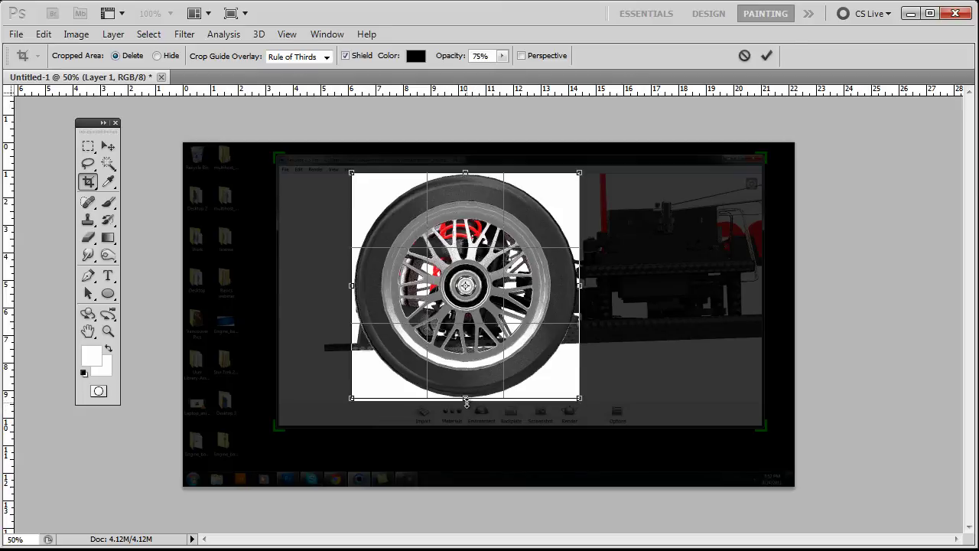
left_click_drag(467, 399, 466, 397)
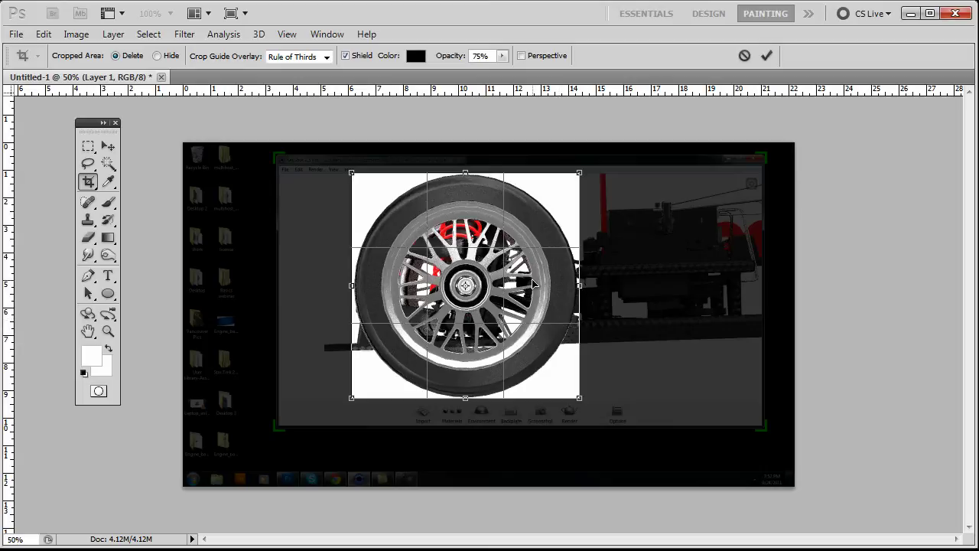
key("Return")
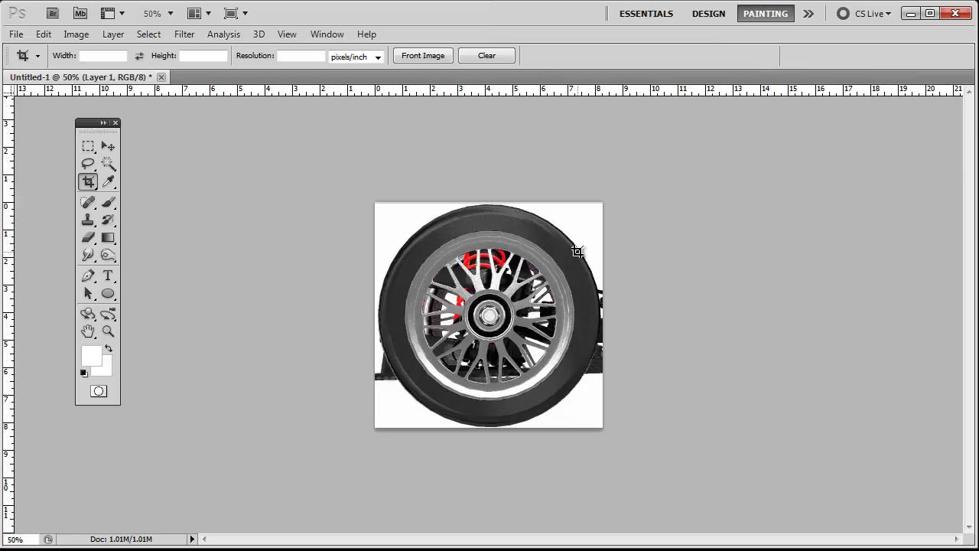
Step: Float the cropped wheel document into its own smaller window
left_click_drag(107, 72, 242, 127)
left_click_drag(773, 388, 573, 387)
left_click_drag(573, 479, 513, 435)
left_click(108, 145)
Step: Create a new document 2048 × 2048 pixels
left_click(15, 34)
left_click(31, 48)
key("Tab")
type("2048")
key("Tab")
key("Tab")
type("2048")
key("Return")
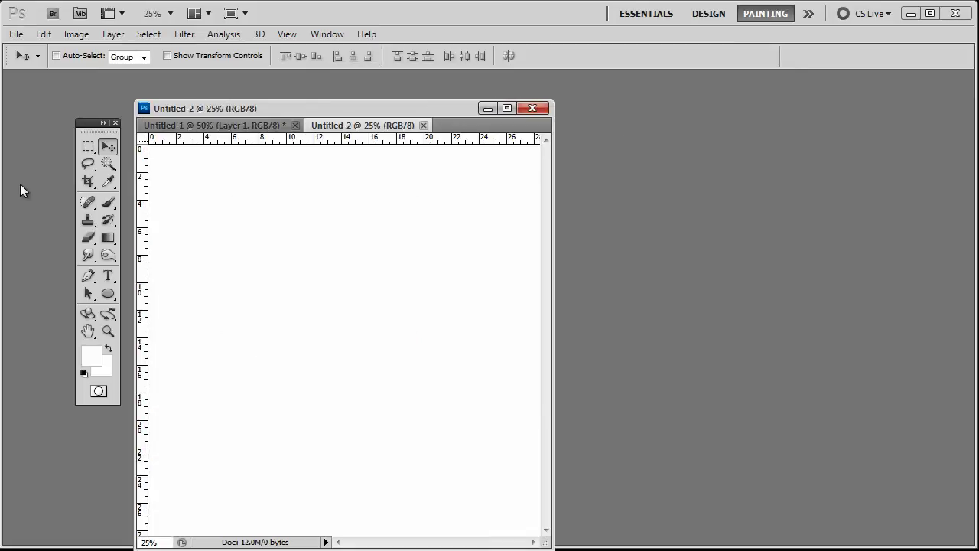
Step: Float Untitled-2 and arrange it beside the Untitled-1 wheel window
left_click_drag(382, 125, 569, 81)
left_click_drag(454, 105, 425, 97)
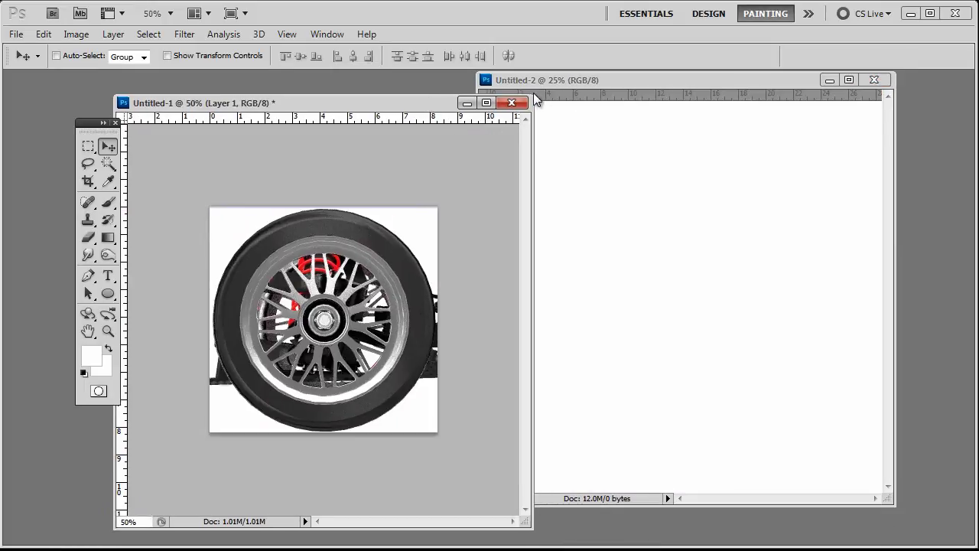
left_click_drag(532, 96, 452, 157)
left_click_drag(272, 163, 281, 131)
left_click_drag(523, 78, 547, 97)
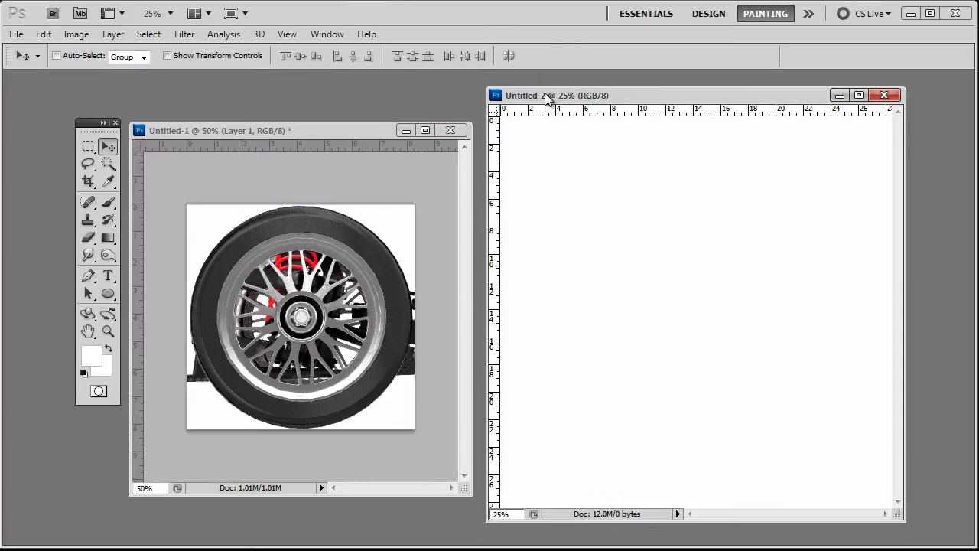
left_click(108, 330)
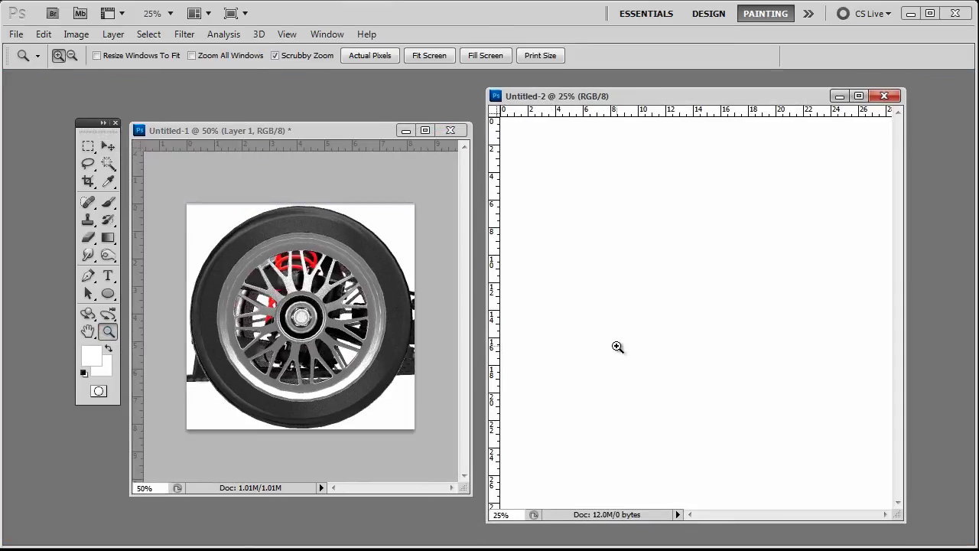
key("alt")
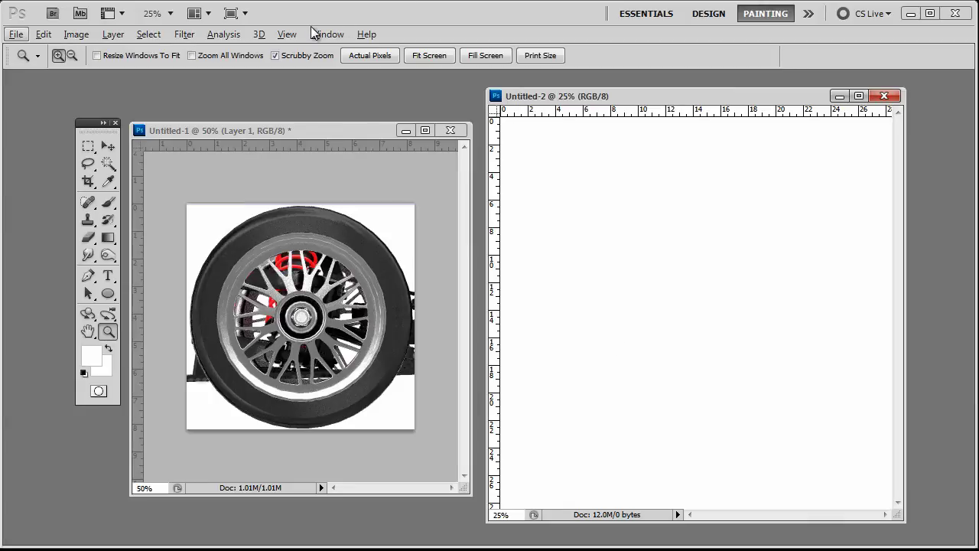
Step: Zoom Untitled-2 out to 16.7% and toggle snapping to Document Bounds
left_click(788, 395, "alt")
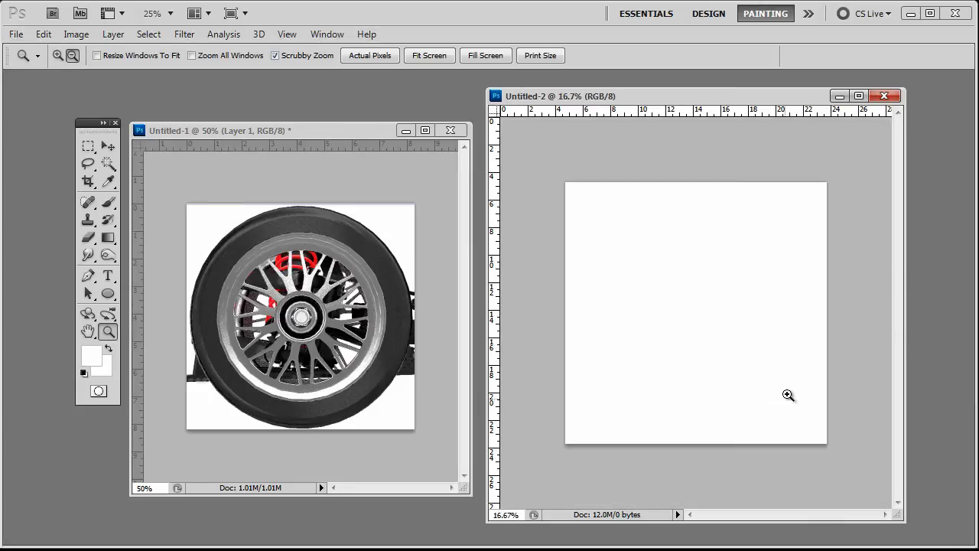
left_click(297, 36)
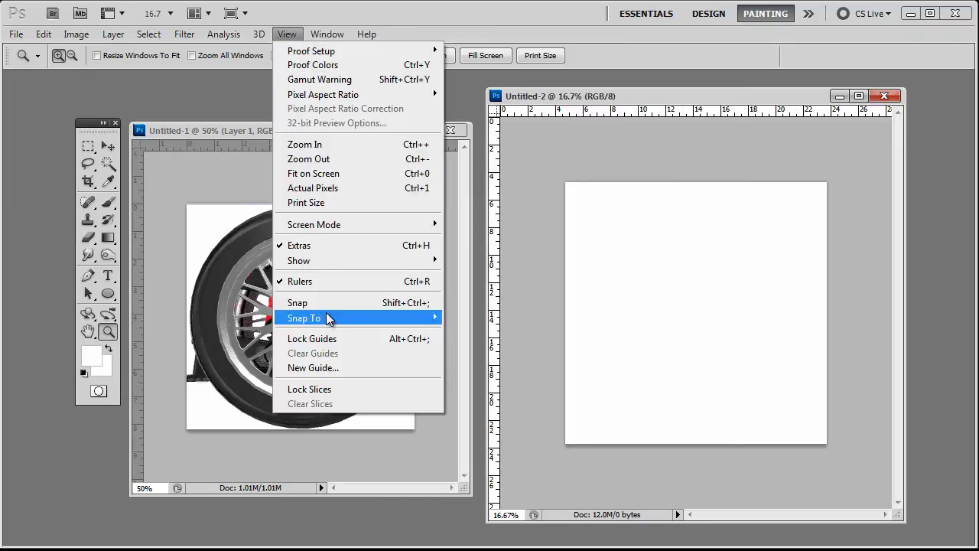
mouse_move(325, 316)
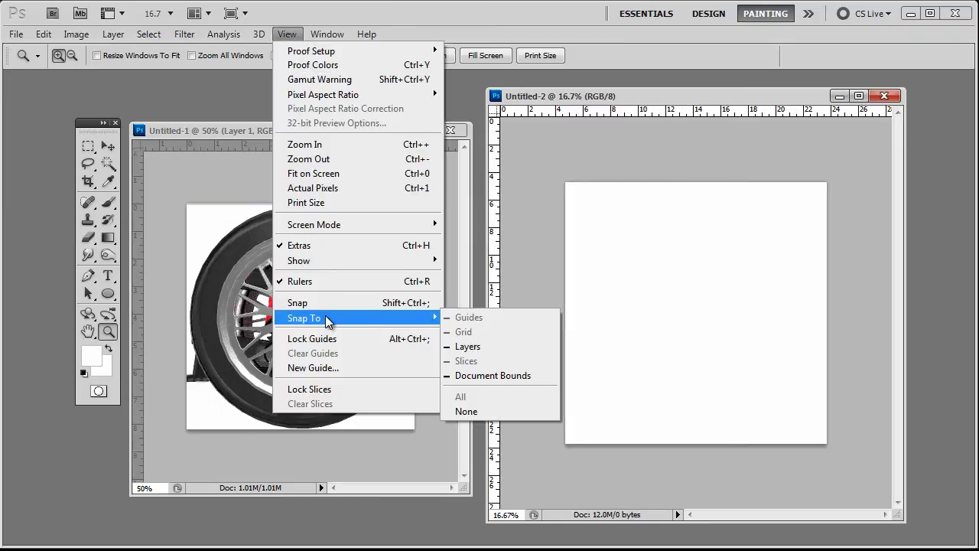
left_click(507, 376)
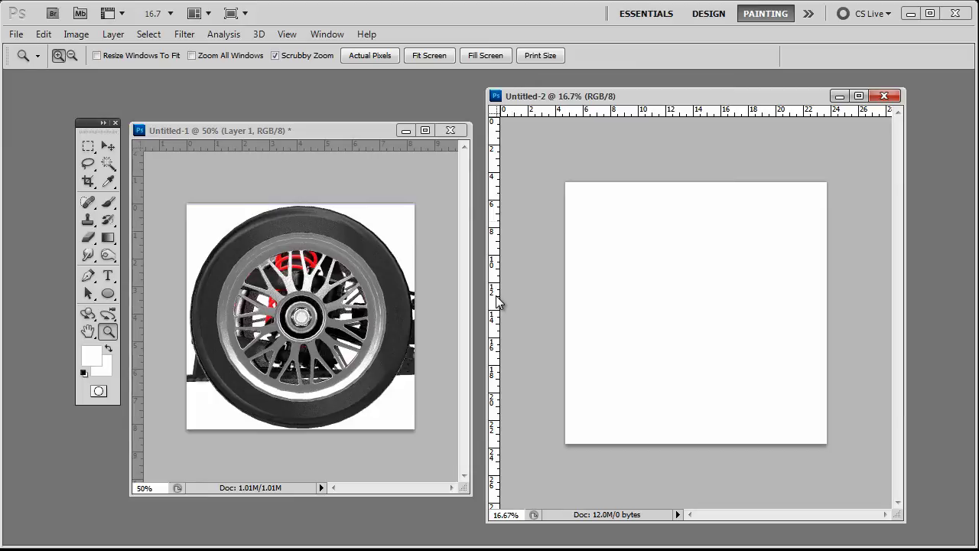
Step: Show rulers and drag horizontal and vertical guides to the canvas centre
left_click(284, 35)
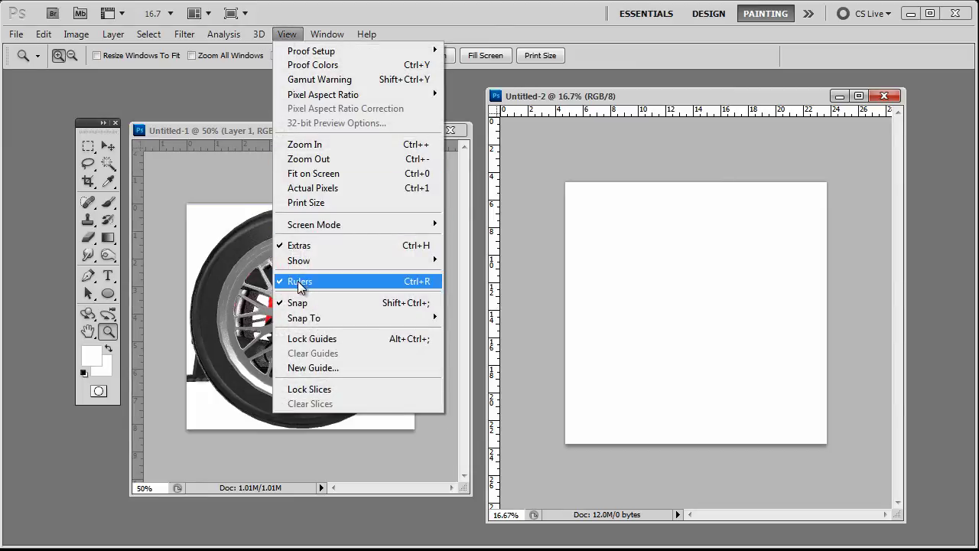
left_click(693, 131)
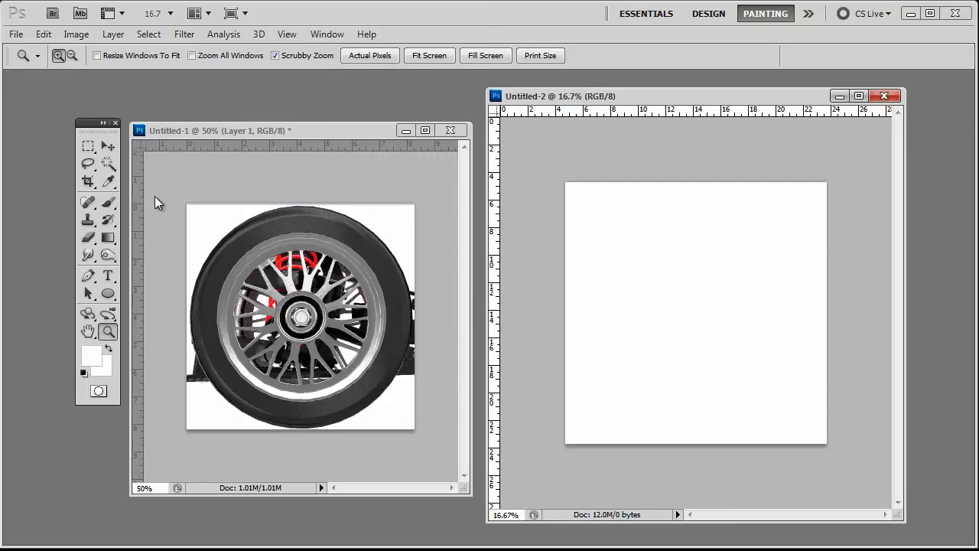
left_click(109, 147)
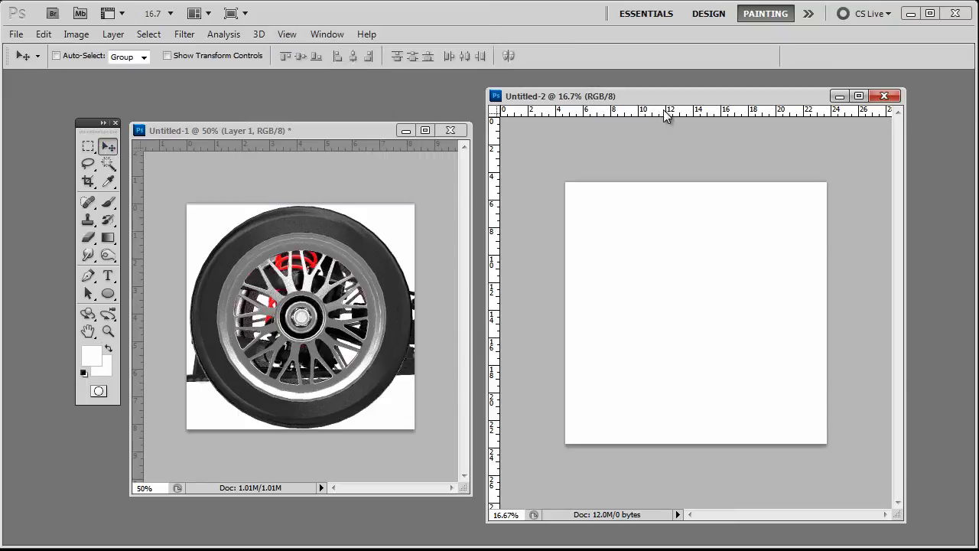
left_click_drag(663, 110, 689, 312)
left_click_drag(497, 294, 700, 340)
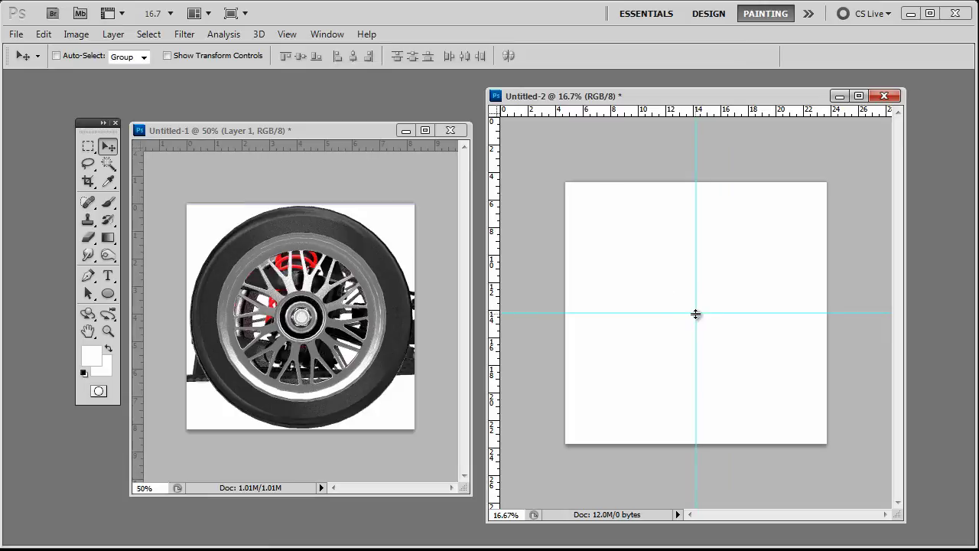
Step: Copy the wheel into Untitled-2 and scale it about 345% to fill the canvas, hub on the guides
left_click(317, 277)
left_click_drag(307, 268, 713, 335)
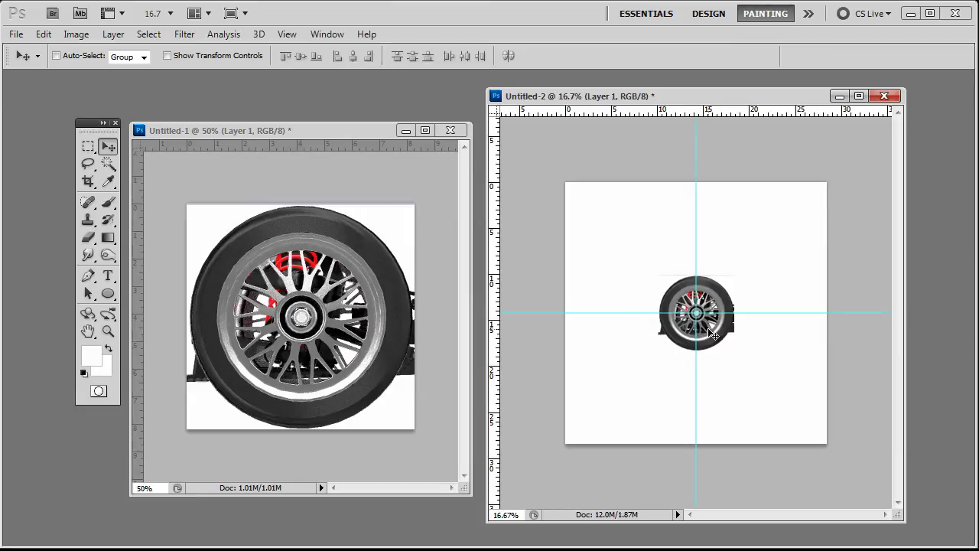
key("ctrl+t")
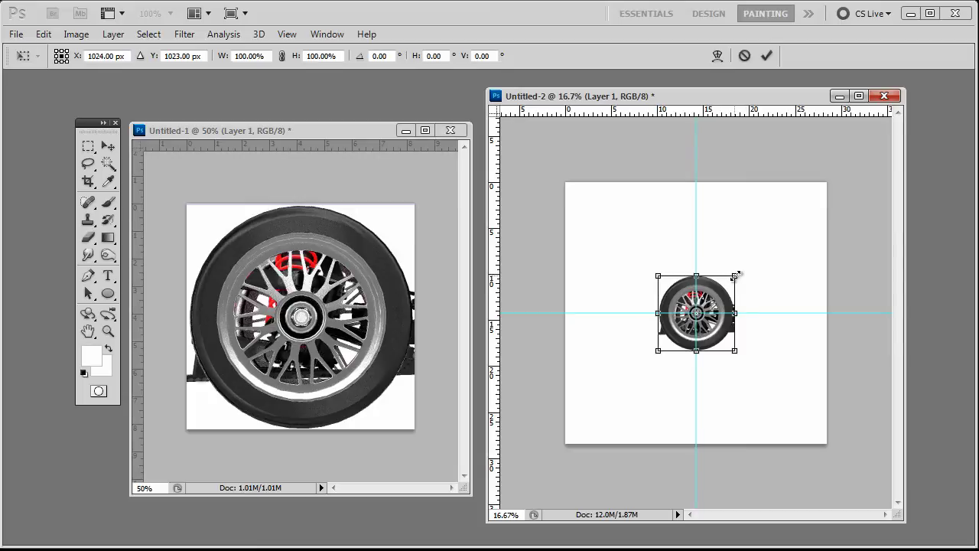
left_click_drag(735, 276, 859, 215, "alt+shift")
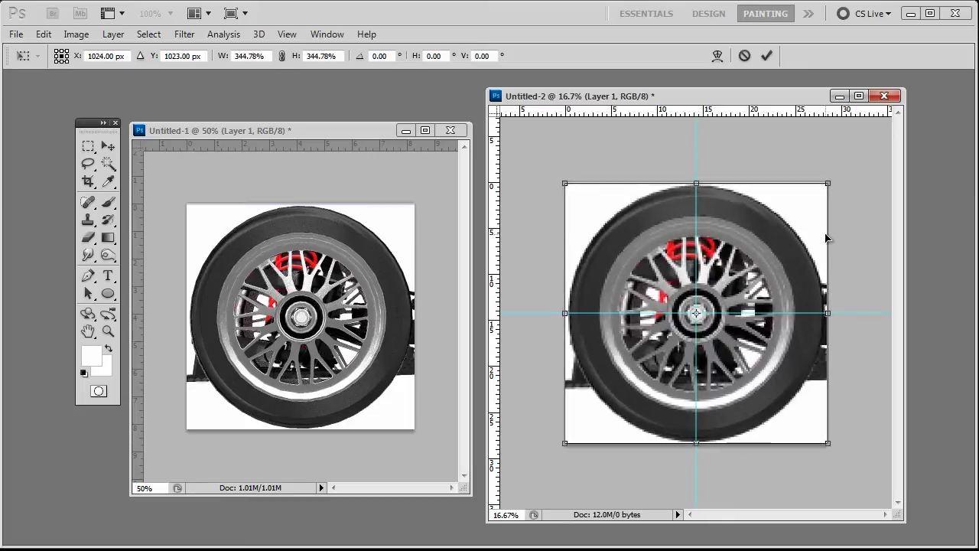
key("Return")
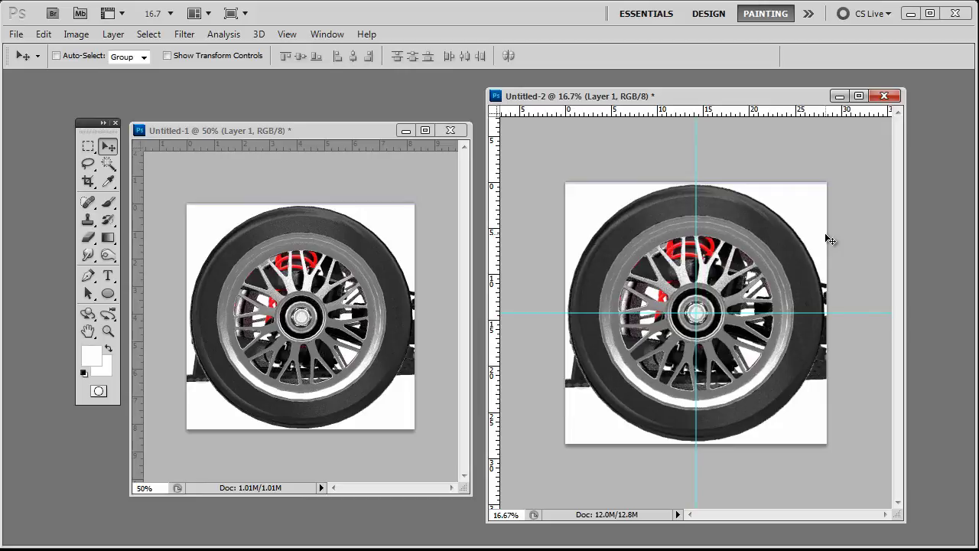
Step: Show the Layers and Paths panels and move the tyre document window left beside them
left_click(327, 34)
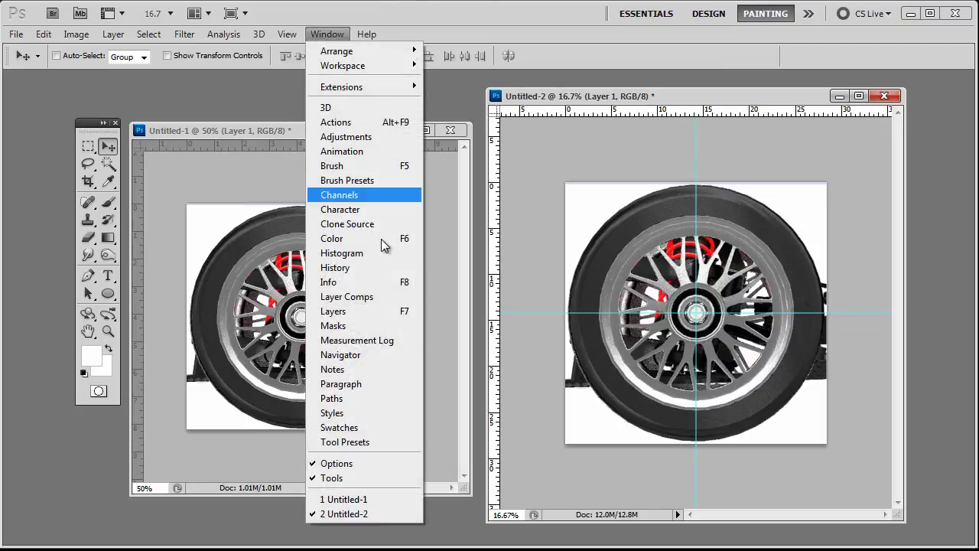
left_click(356, 312)
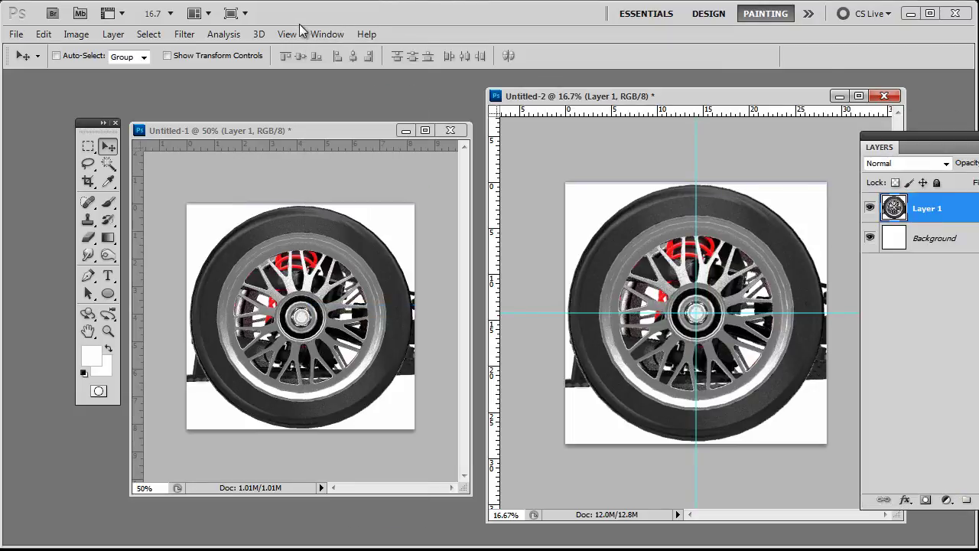
left_click(327, 34)
left_click_drag(957, 137, 898, 136)
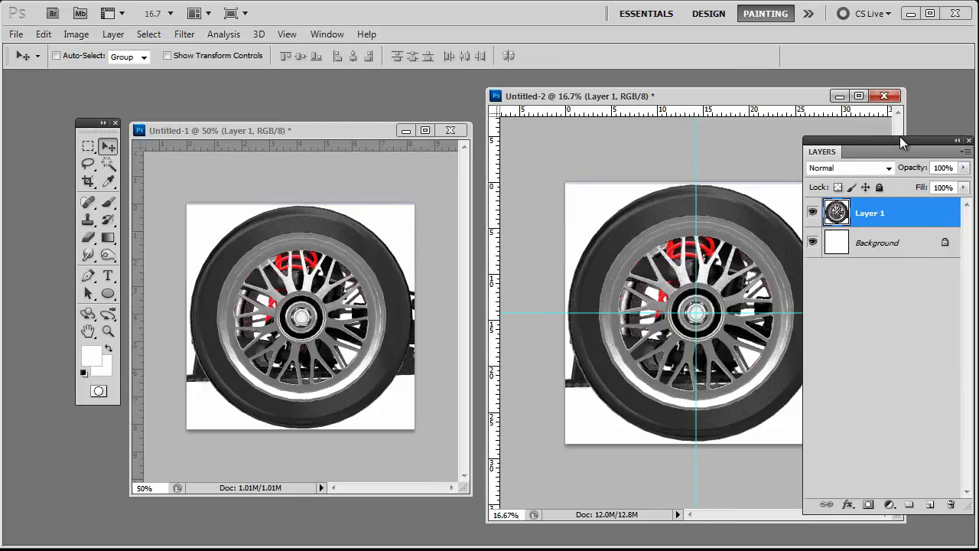
left_click_drag(757, 96, 413, 87)
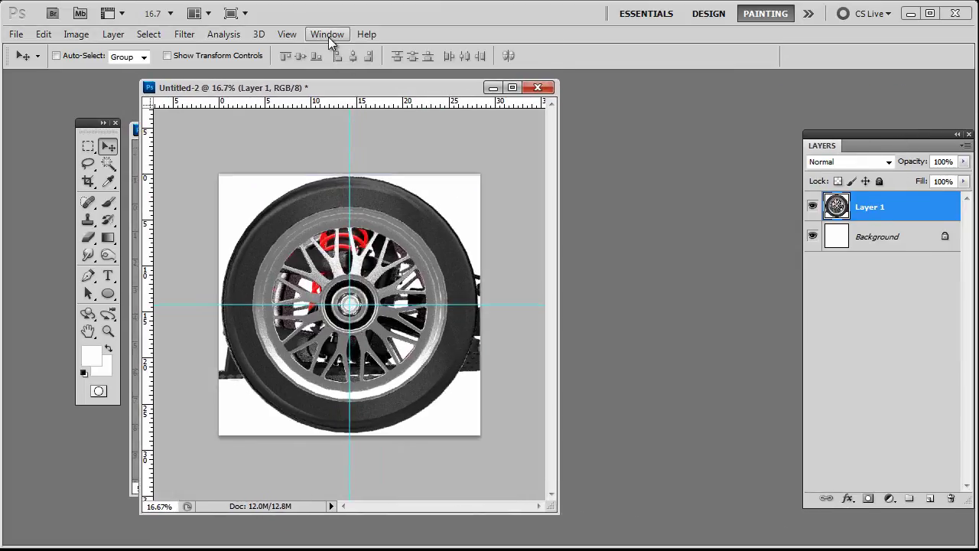
left_click(327, 34)
left_click(351, 400)
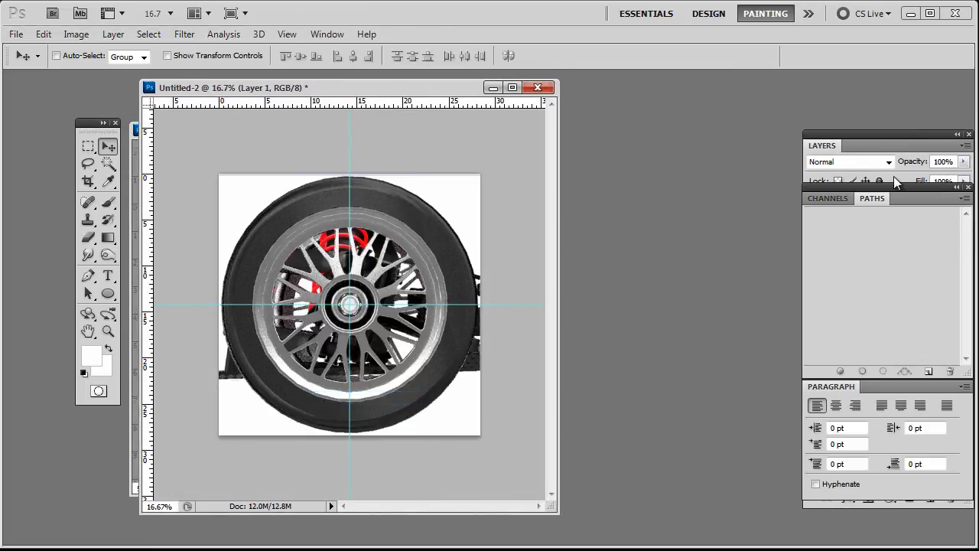
left_click_drag(892, 181, 721, 139)
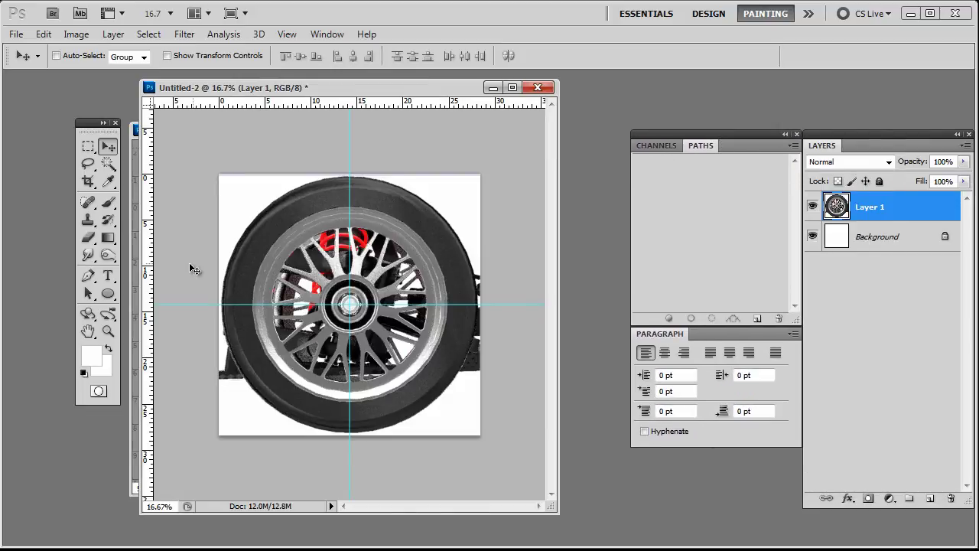
Step: Draw a circular work path with the Ellipse tool in Paths mode, centred on the hub
left_click(108, 294)
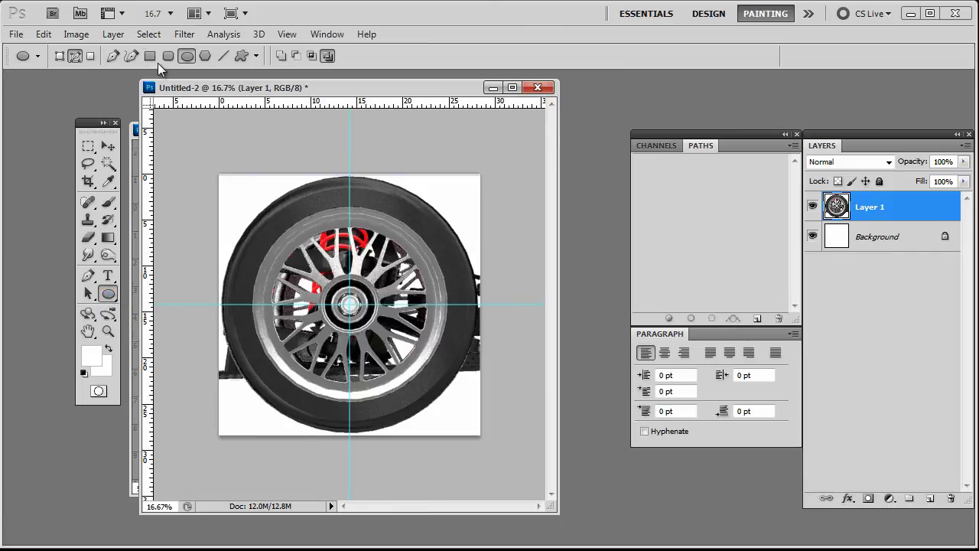
left_click(75, 55)
key("alt")
key("shift+alt")
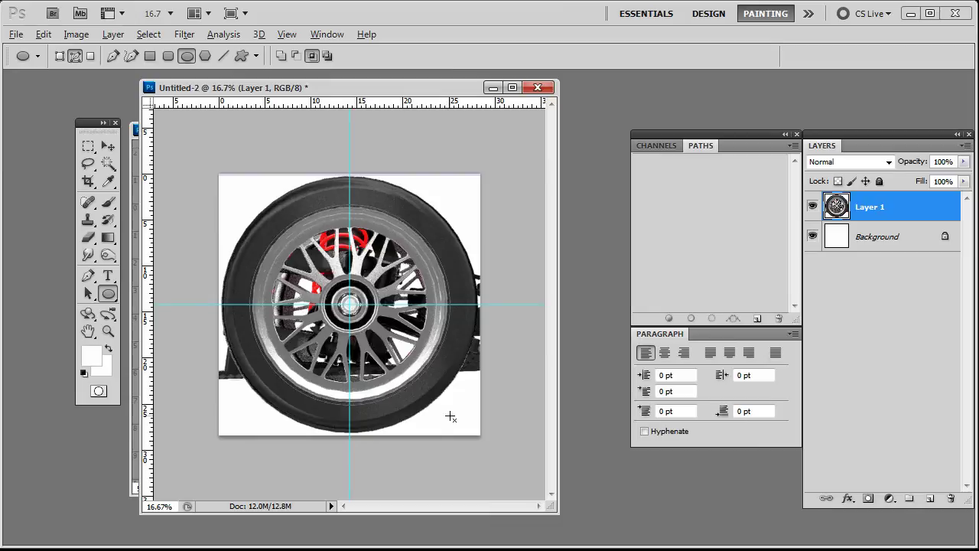
left_click_drag(451, 416, 451, 416, "alt+shift")
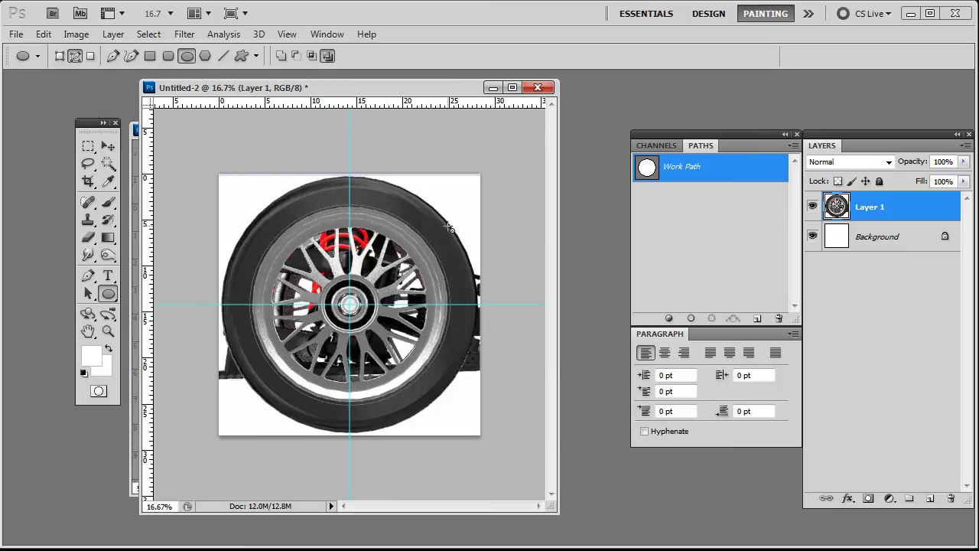
Step: Type 'Luxion' on the circular path at the tyre top, replacing a mistyped word
left_click(108, 275)
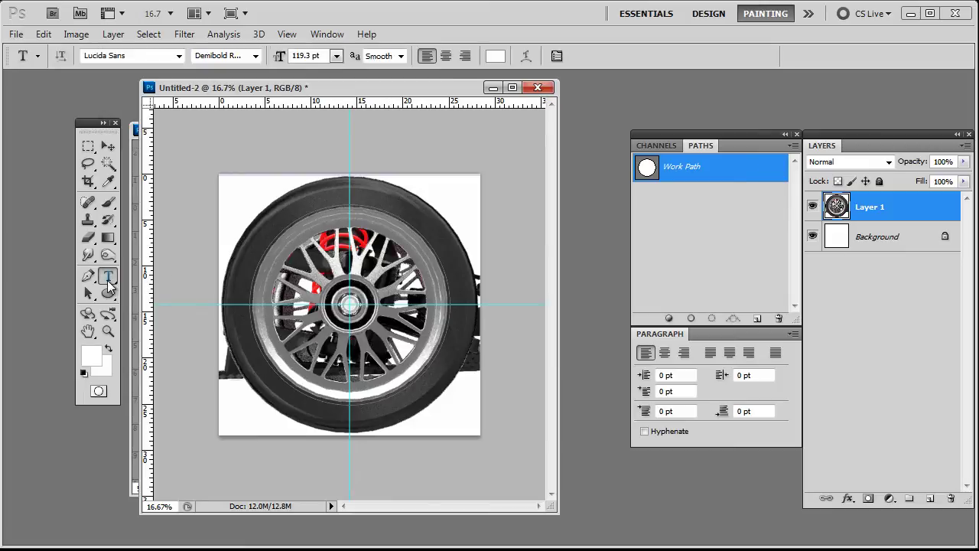
left_click(306, 214)
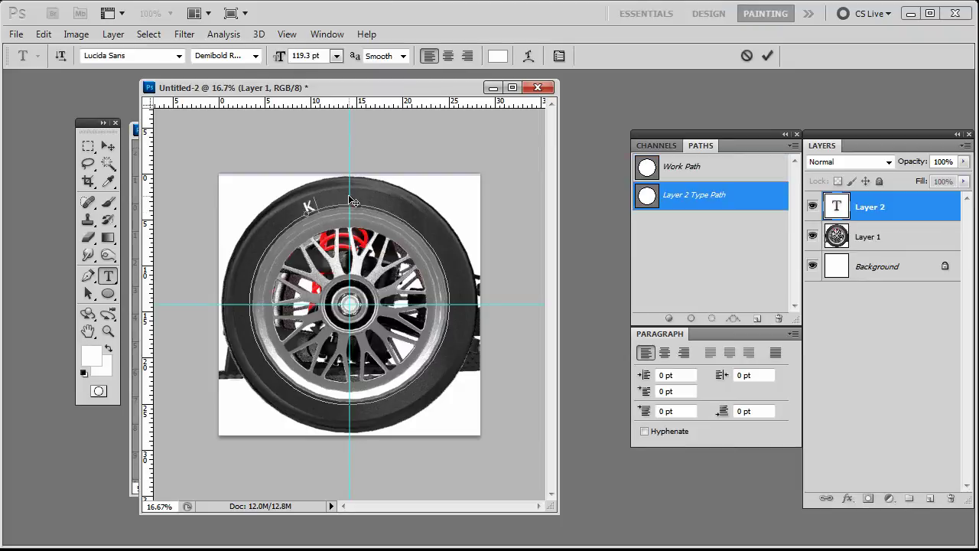
type("Keys")
key("ctrl+a")
key("BackSpace")
type("Luxion")
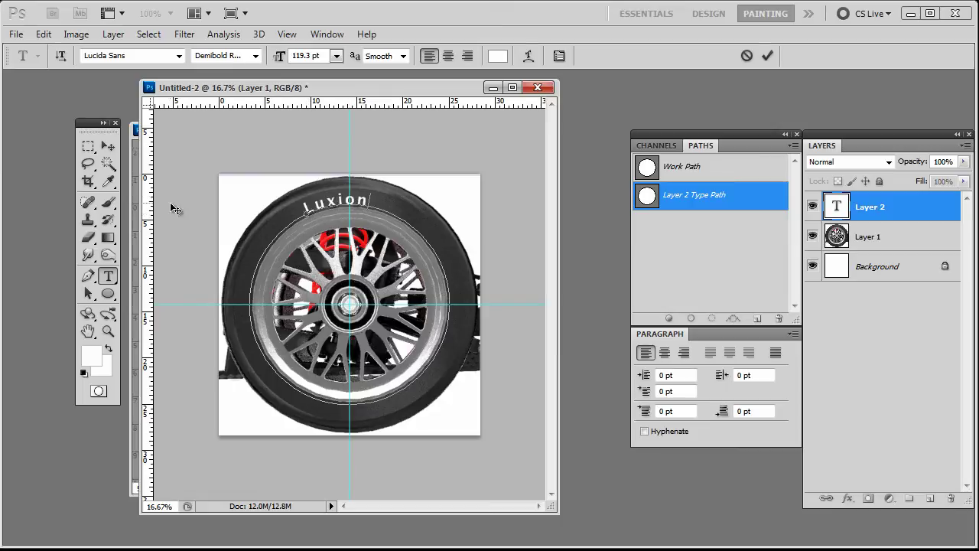
Step: Slide 'Luxion' along the circle until it is centred above the hub
key("ctrl")
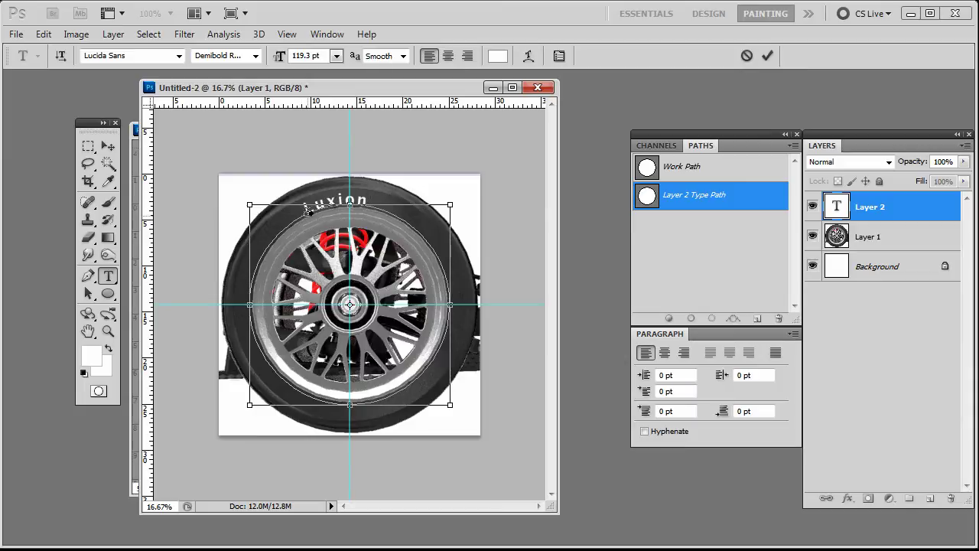
left_click_drag(305, 208, 324, 202, "ctrl")
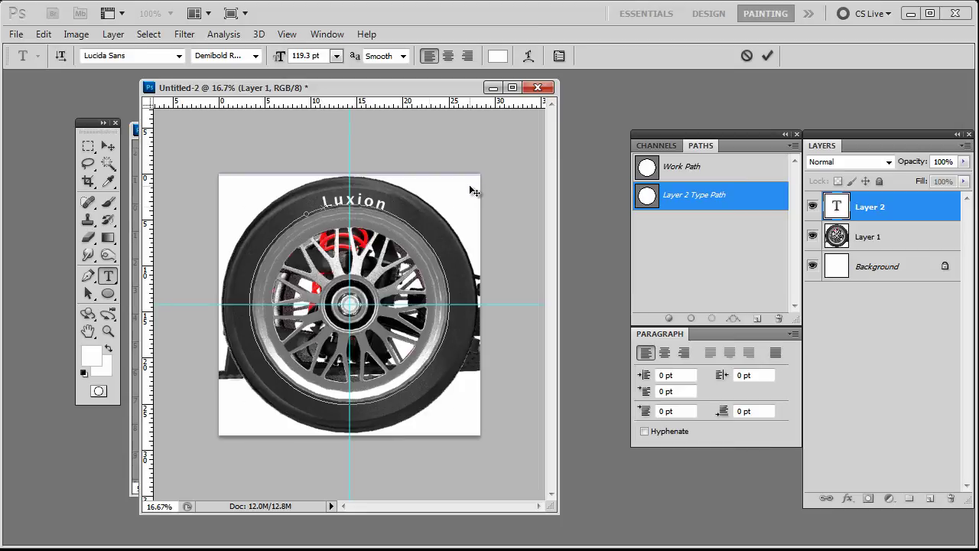
key("ctrl")
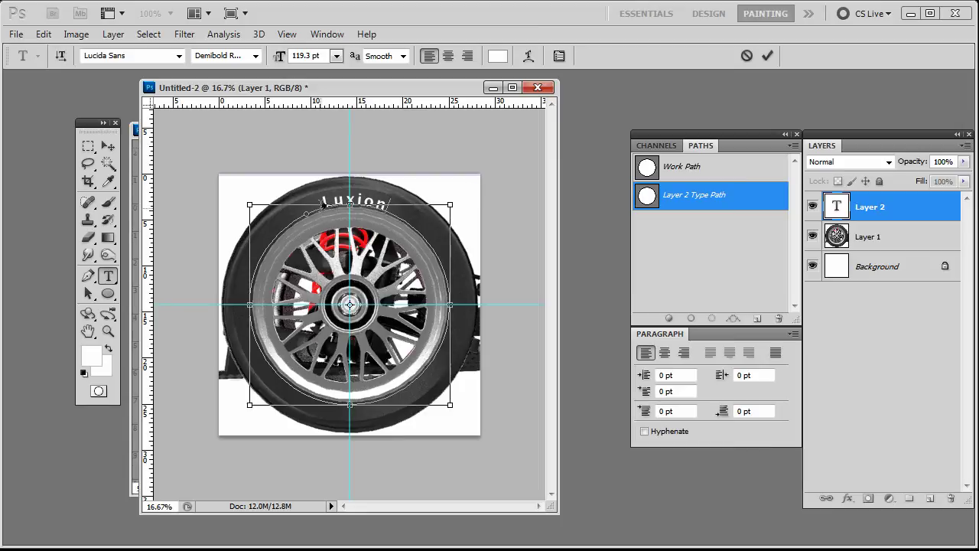
mouse_move(353, 189)
left_mouse_down("ctrl")
mouse_move(306, 215)
mouse_move(325, 198)
left_mouse_up("ctrl")
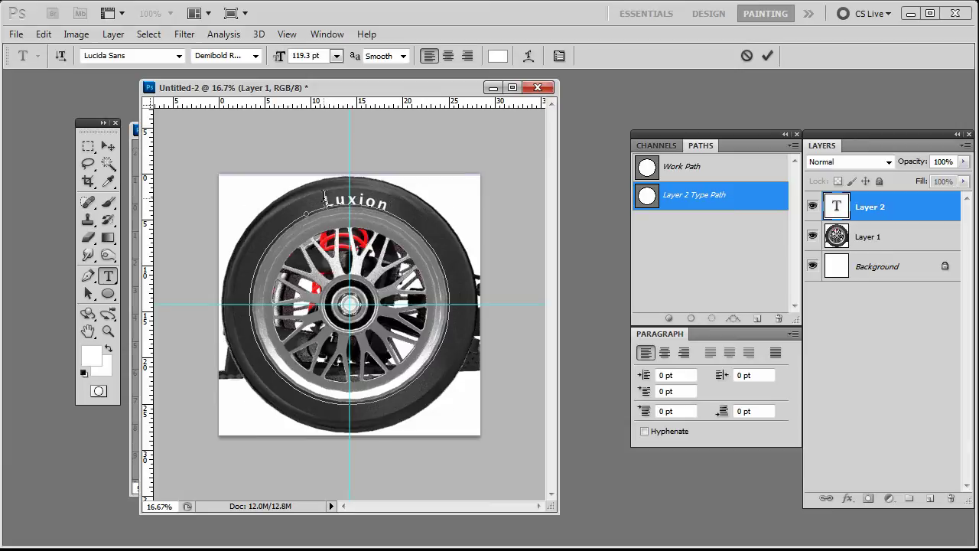
Step: Type 'KeyShot' on the circular work path along the tyre's bottom and centre it
left_click(108, 147)
key("t")
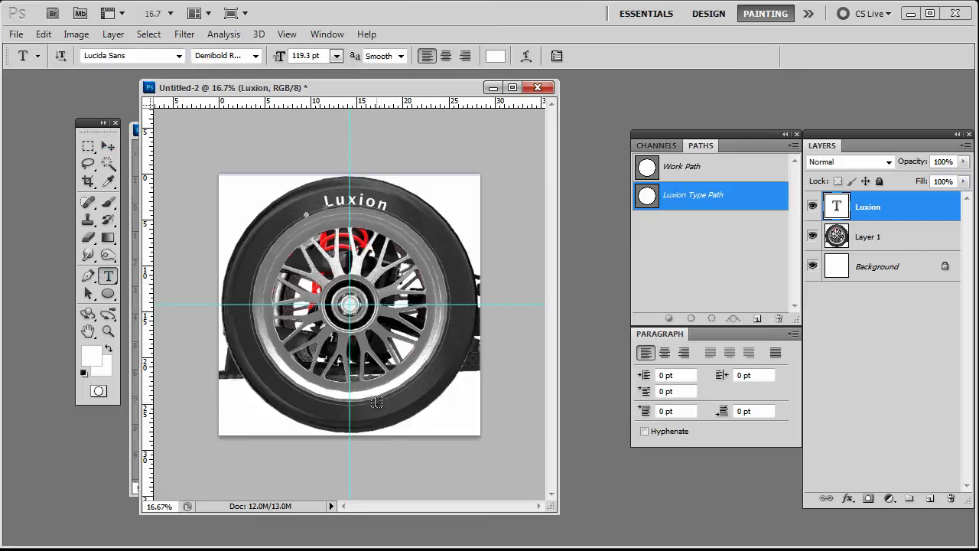
left_click(692, 170)
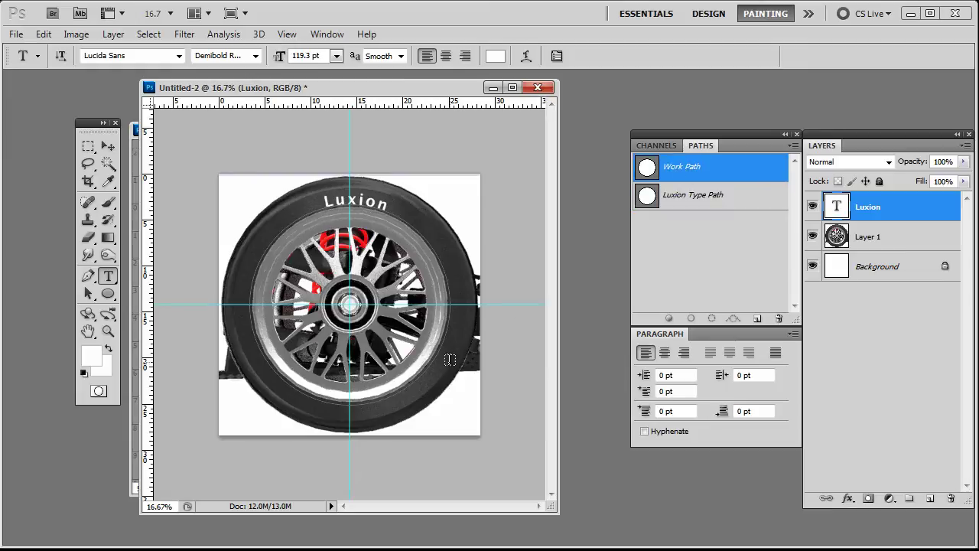
left_click(406, 387)
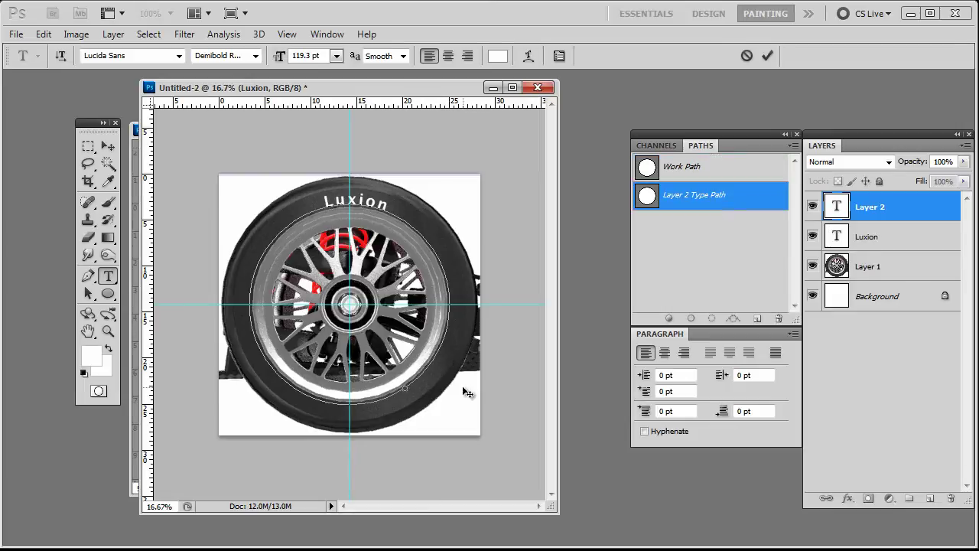
type("KeyShot")
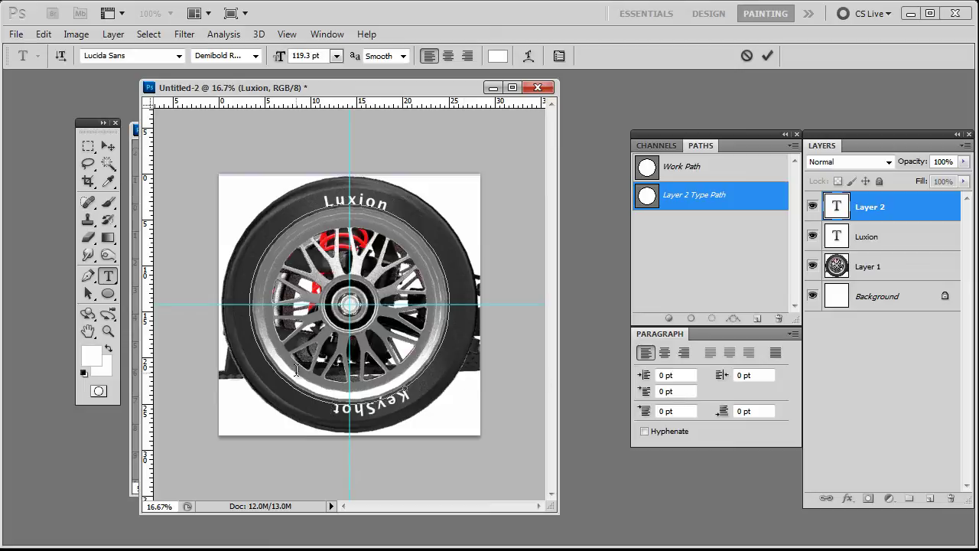
key("ctrl")
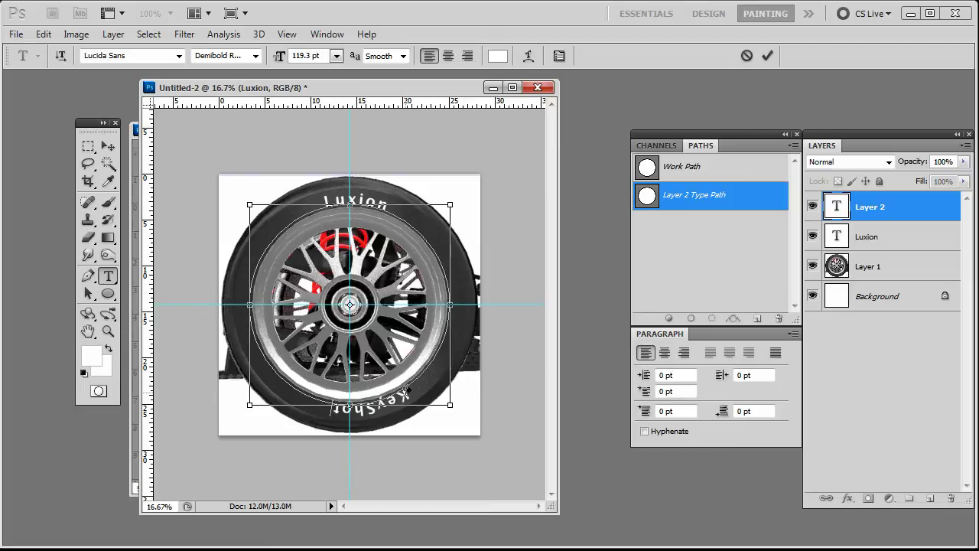
left_click_drag(405, 393, 404, 387, "ctrl")
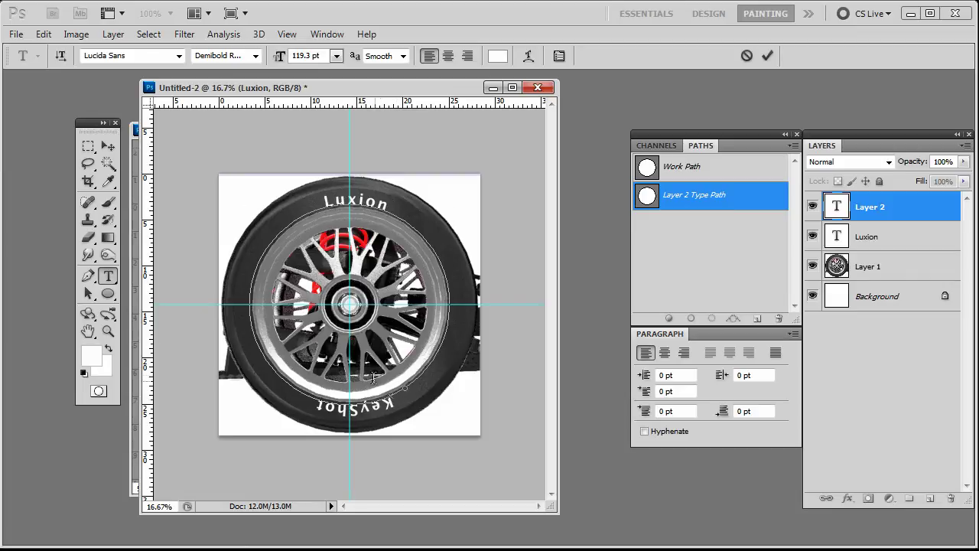
left_click(110, 146)
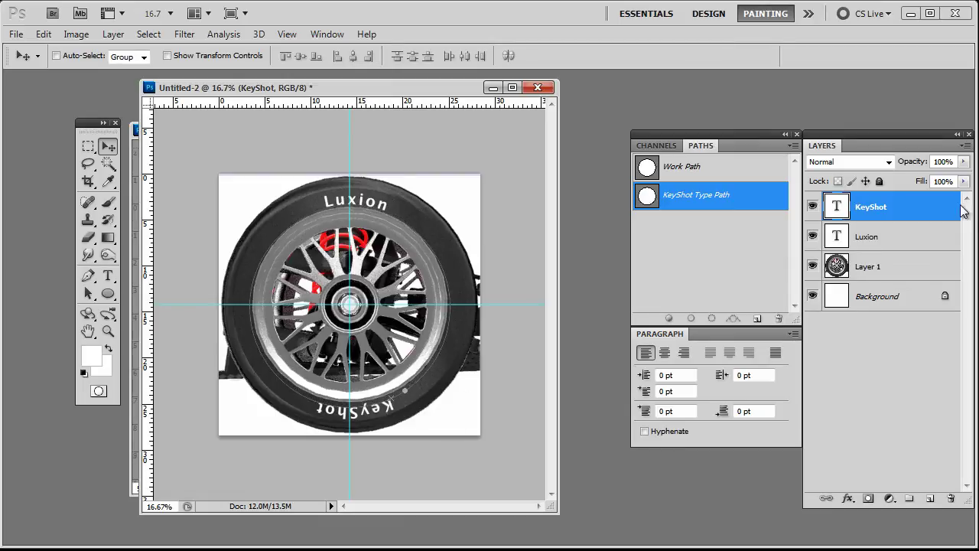
Step: Nudge the Luxion text up slightly and hide the Layer 1 wheel photo and Background layers
left_click(871, 234)
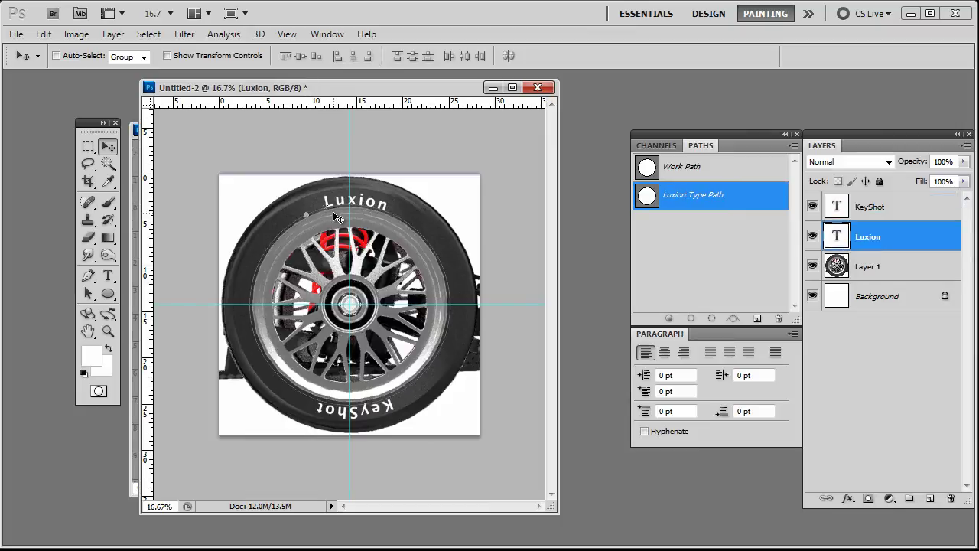
key("Up")
key("Up")
key("Up")
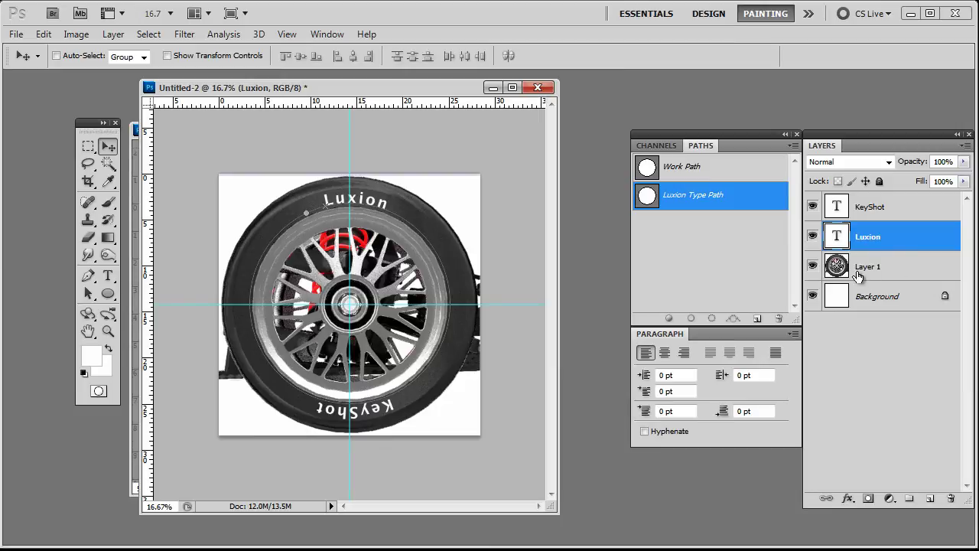
left_click(907, 278)
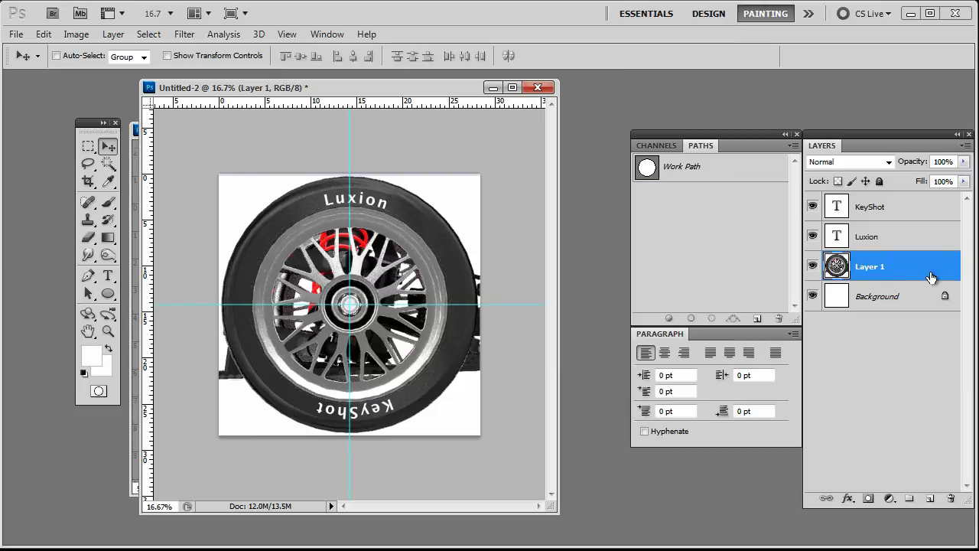
left_click(813, 266)
left_click(814, 297)
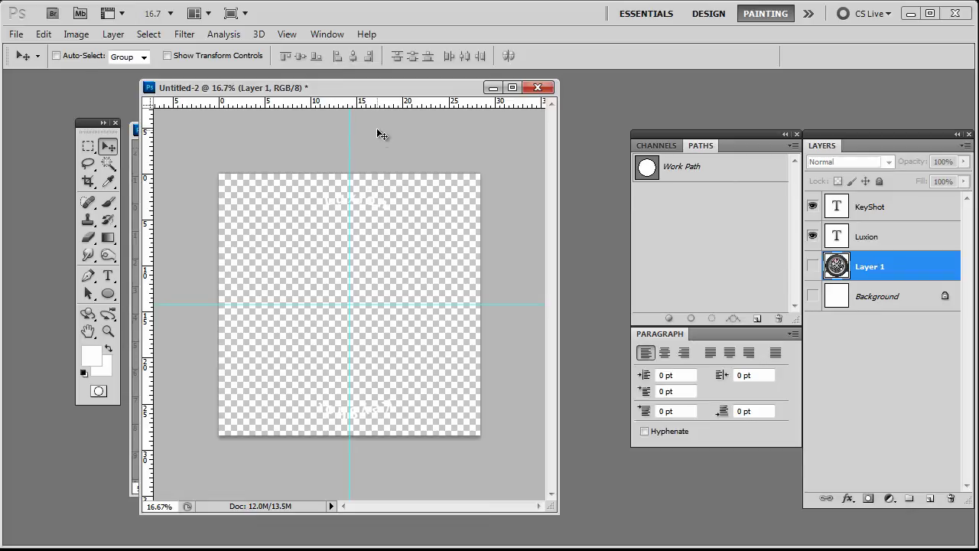
Step: Save the image as PNG named tire_texture.png, then switch to KeyShot
left_click(17, 35)
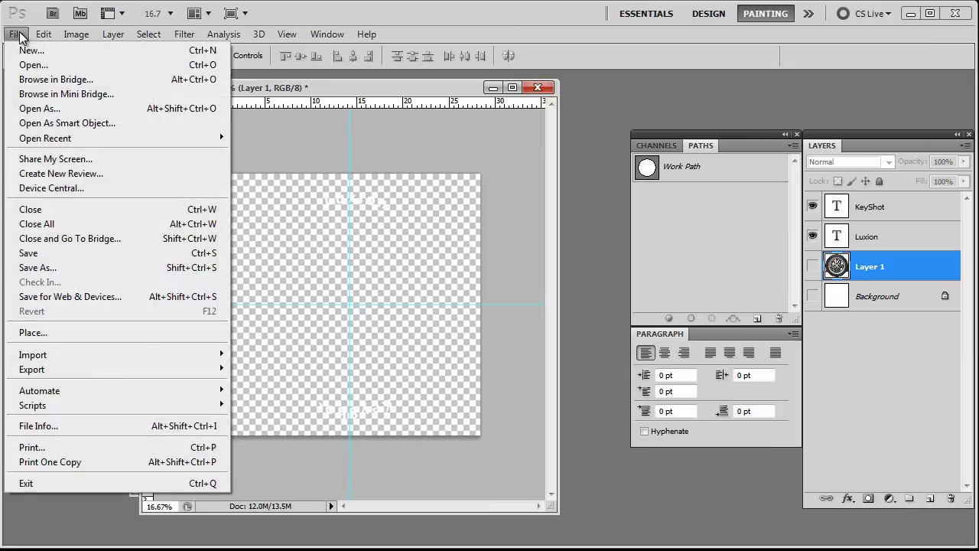
left_click(96, 268)
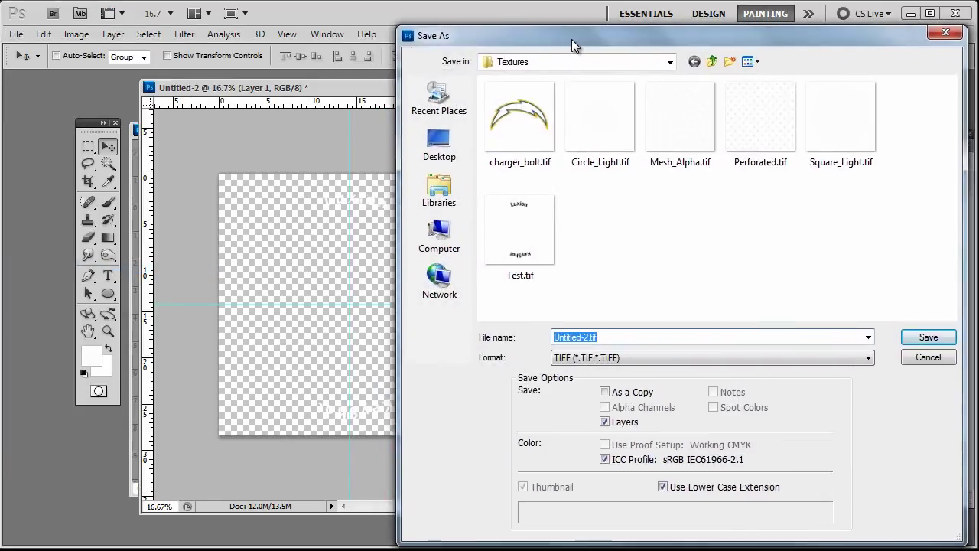
left_click_drag(428, 43, 565, 50)
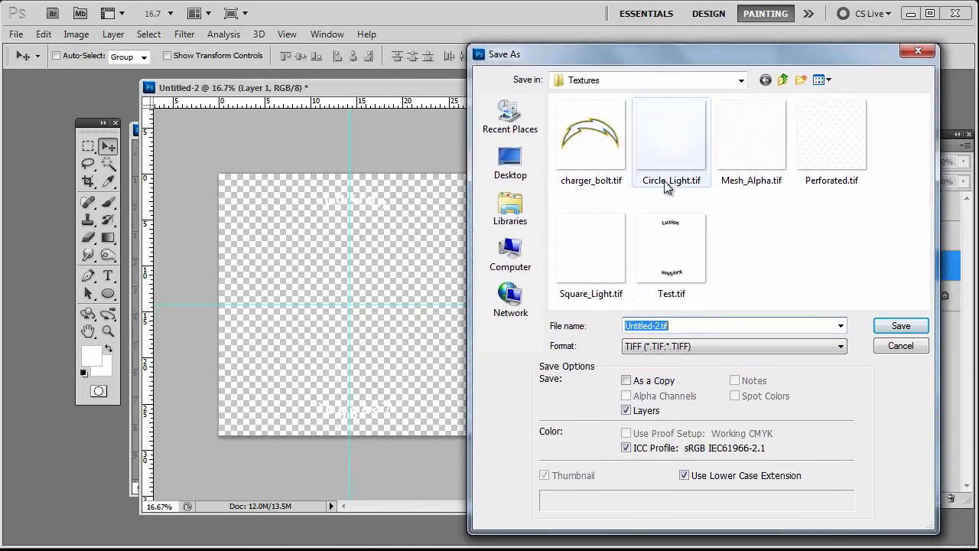
left_click(667, 349)
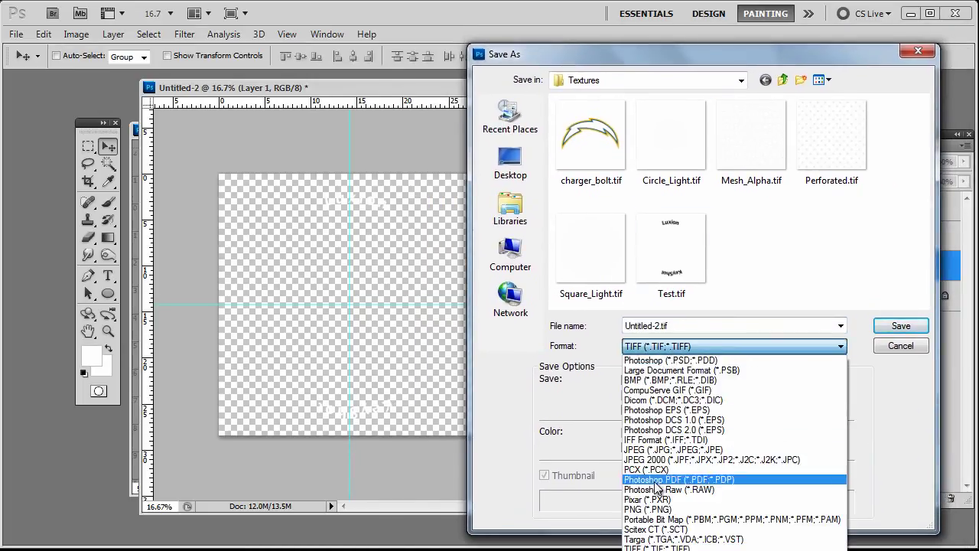
left_click(665, 506)
key("shift+Tab")
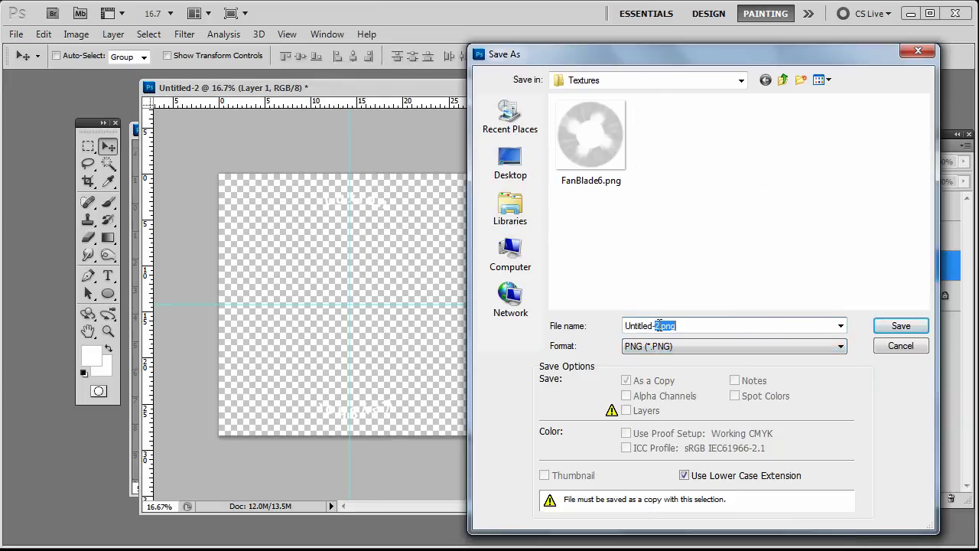
left_click_drag(662, 325, 574, 334)
type("tire_text")
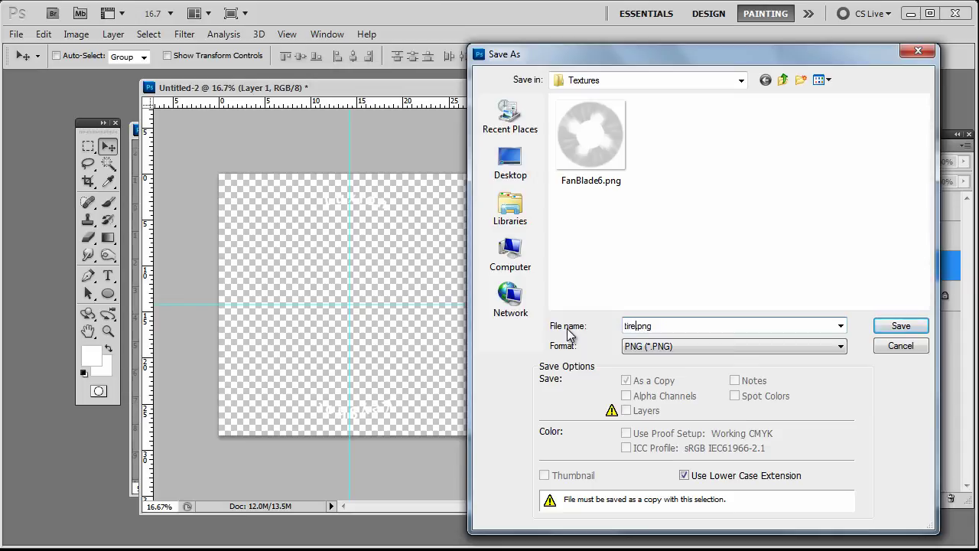
type("ure")
key("Return")
key("Return")
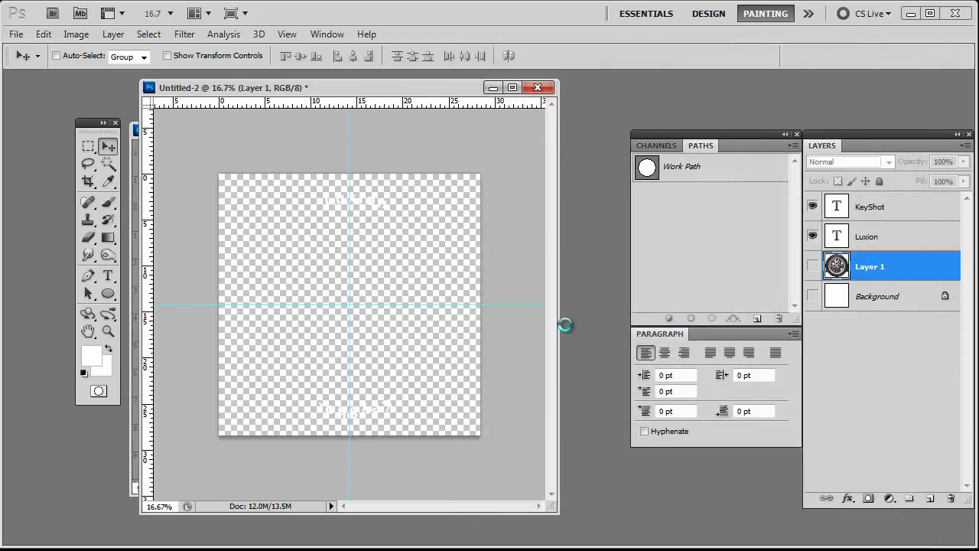
key("alt+Tab")
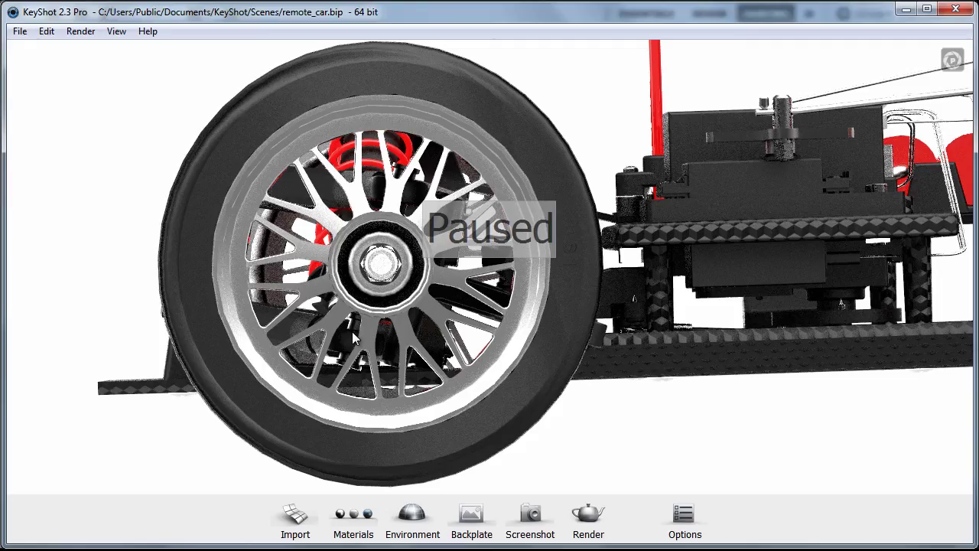
Step: Unpause the real-time render and open the tyre's Plastic material settings
left_click(487, 203)
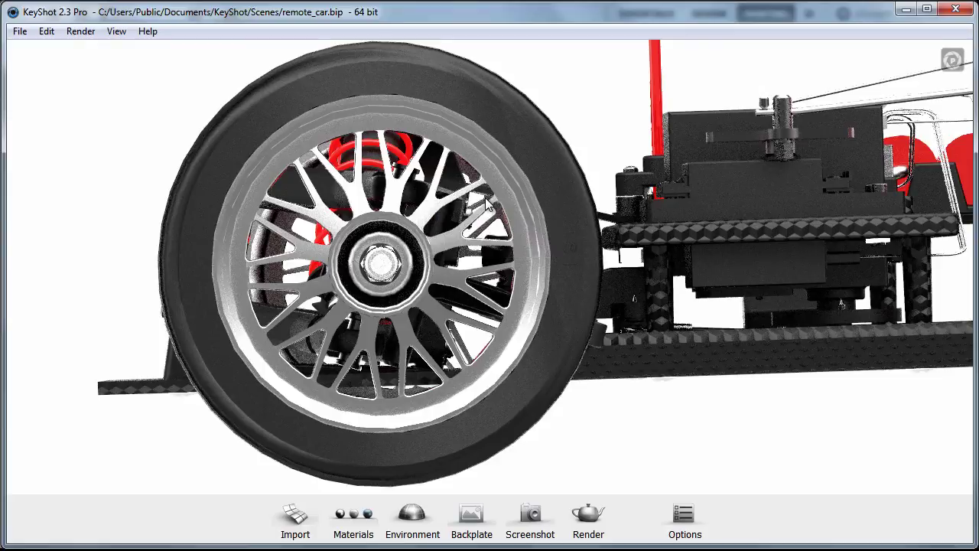
double_click(490, 101)
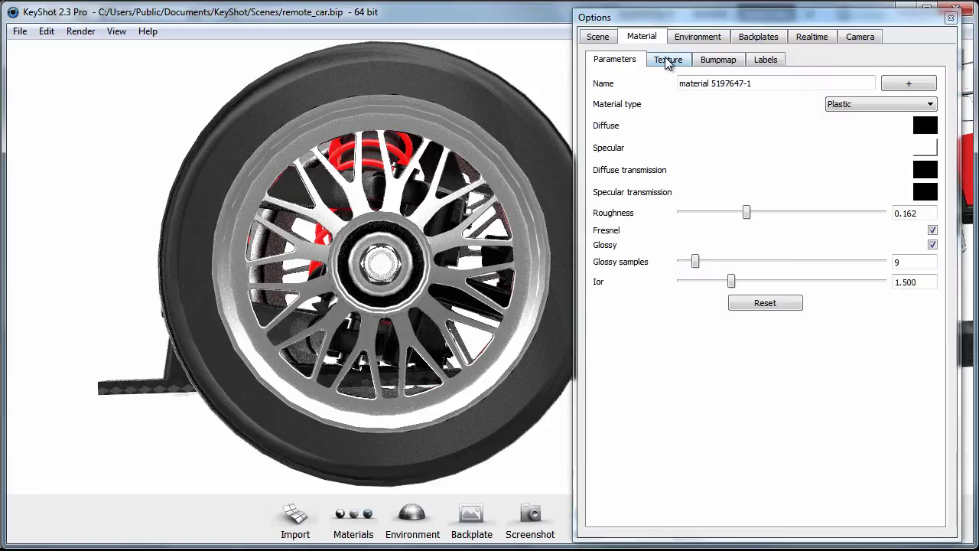
Step: Load tire_texture.png as the tyre material's texture from the Texture sub-tab
left_click(666, 61)
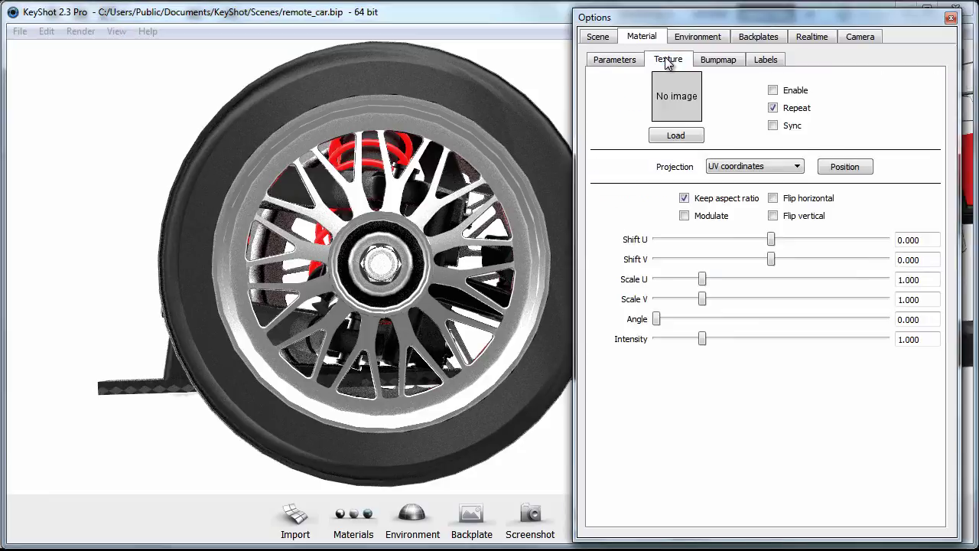
left_click(698, 135)
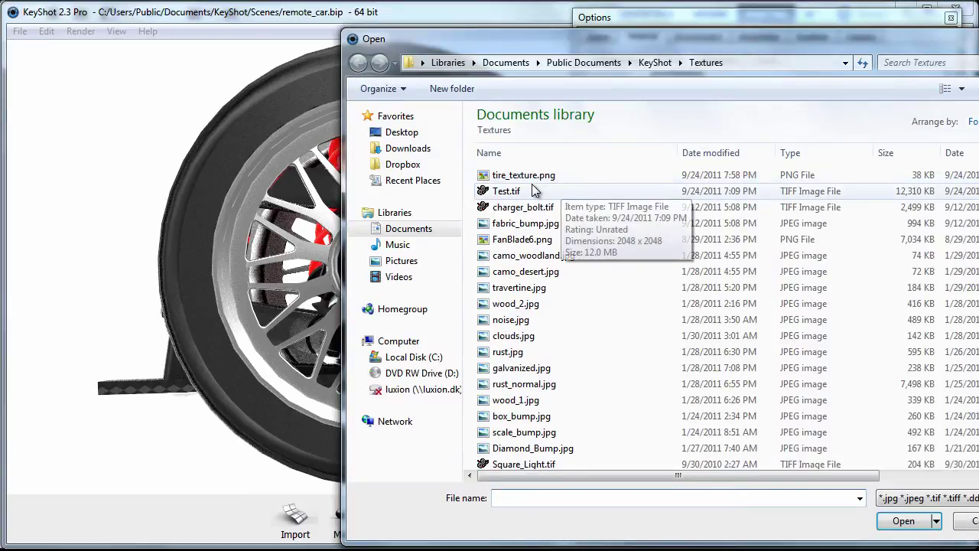
double_click(524, 176)
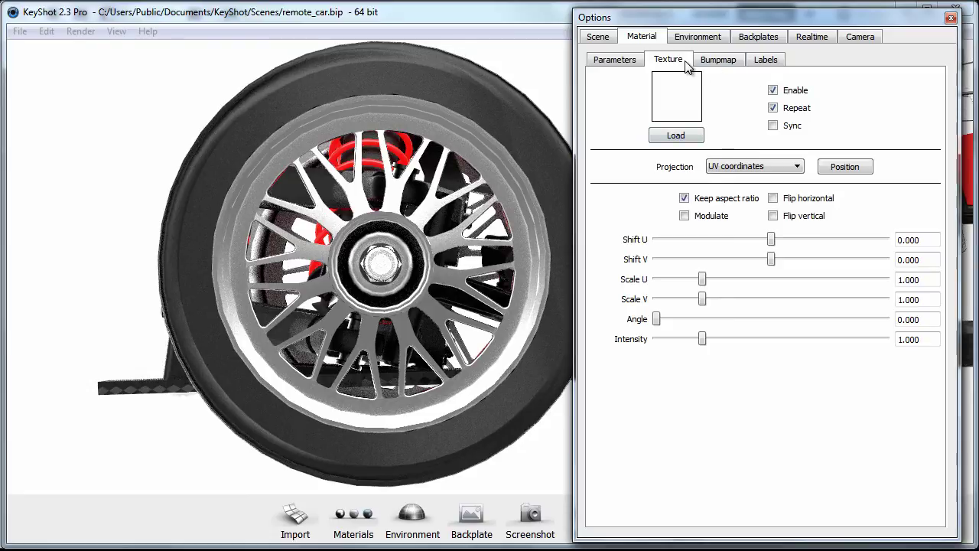
Step: Set the texture projection to Planar Y and enter texture Position mode
left_click(758, 167)
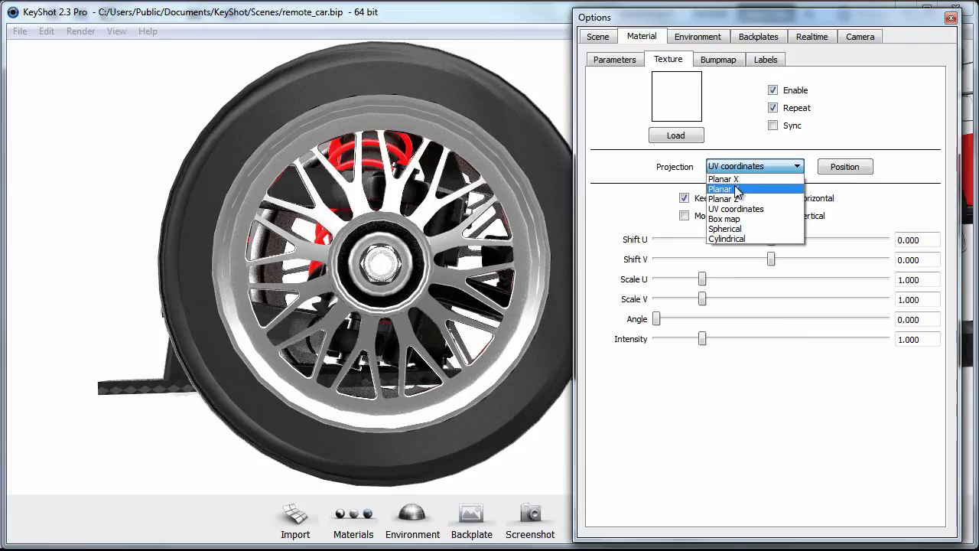
left_click(737, 192)
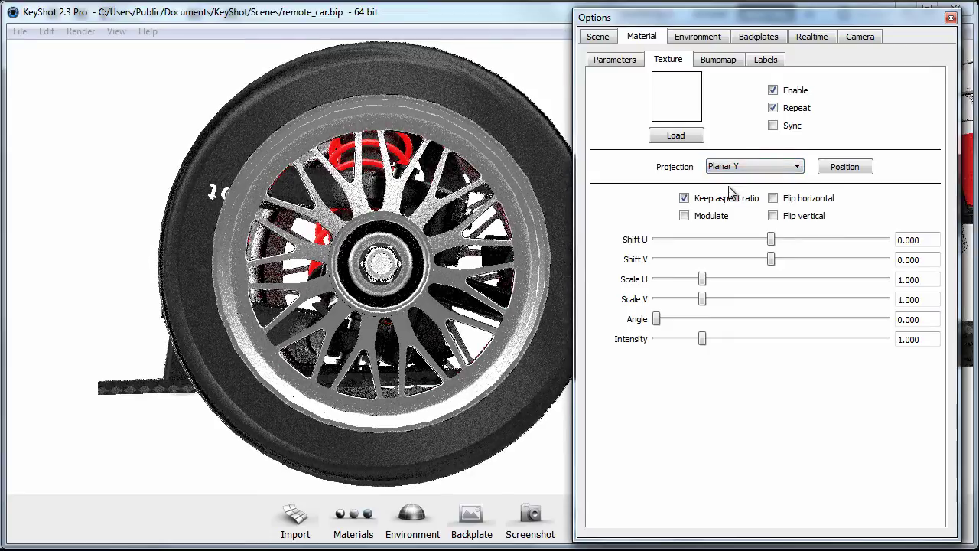
left_click(842, 169)
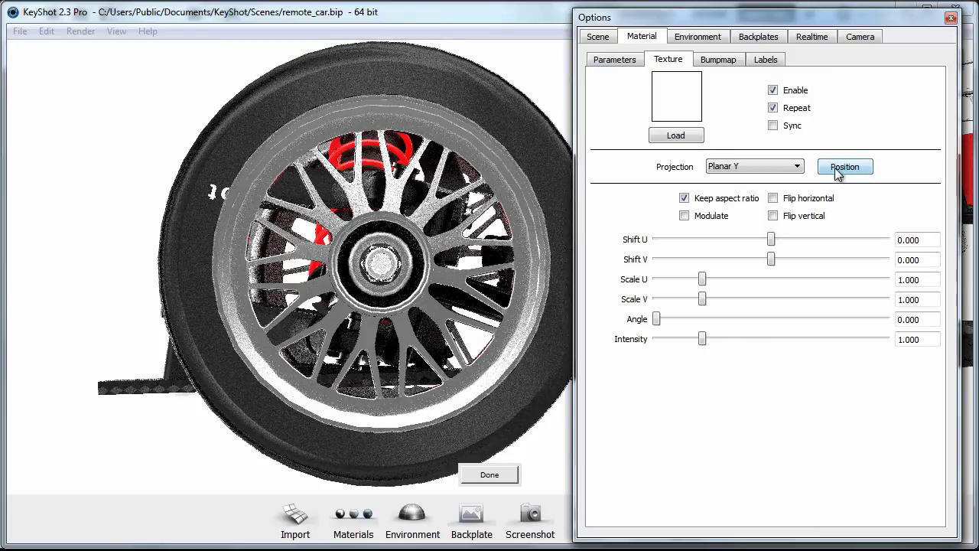
Step: Drag the texture to Shift U -2.278 and Shift V -1.243, and disable Repeat
left_click_drag(510, 117, 535, 123)
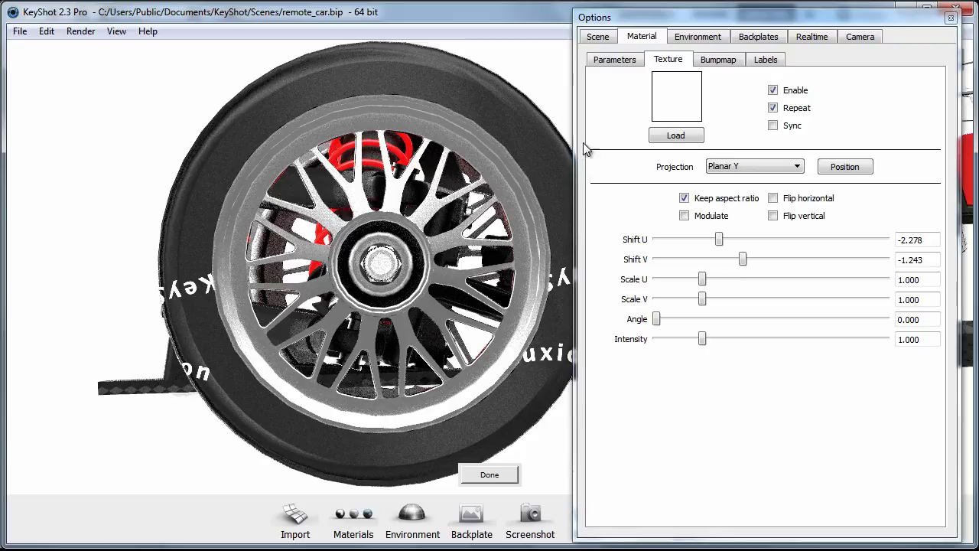
left_click(774, 109)
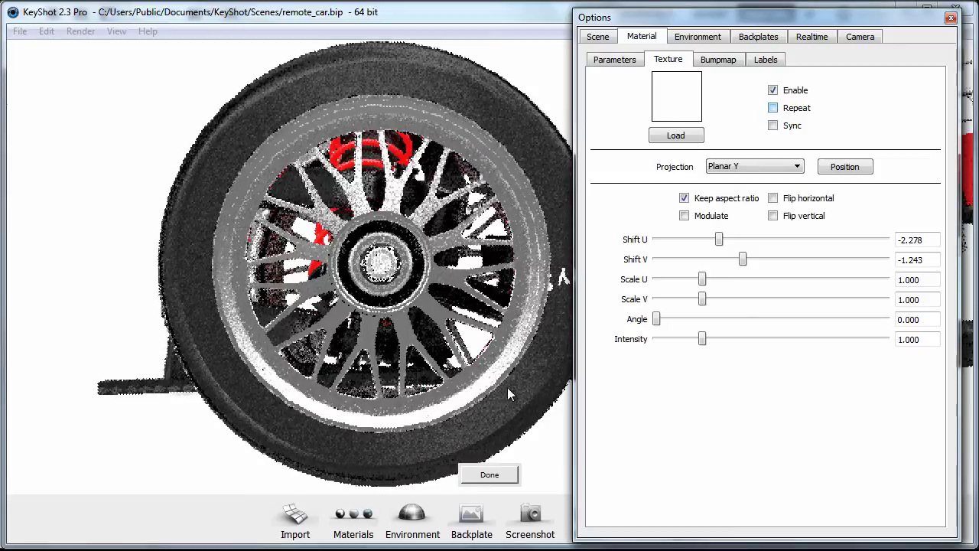
left_click_drag(650, 19, 711, 20)
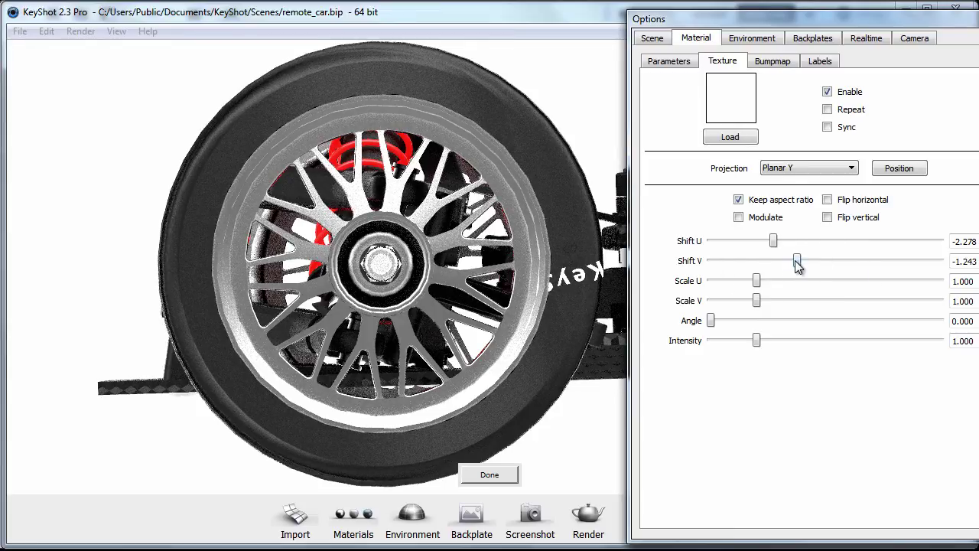
Step: Adjust the texture offsets to Shift U -2.667 and Shift V -1.567, bringing Luxion on top
left_click_drag(796, 261, 776, 263)
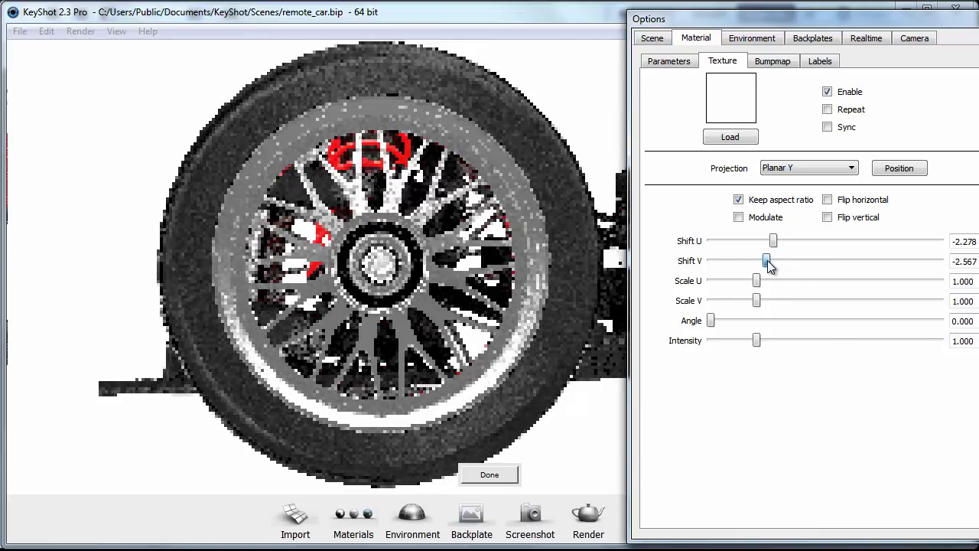
left_click_drag(769, 264, 764, 241)
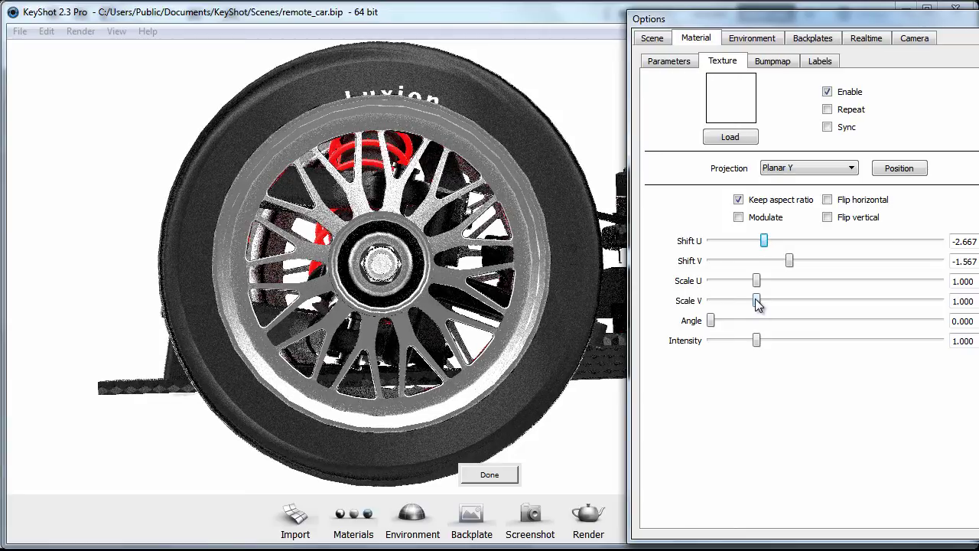
Step: Increase Scale V to 1.150 and fine-tune Shift V to about -1.600
left_click_drag(757, 303, 764, 304)
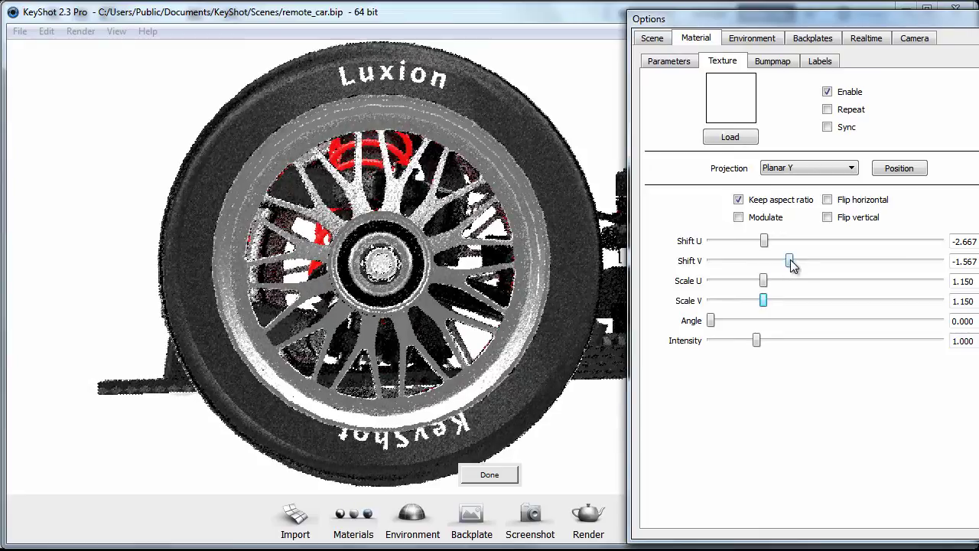
left_click_drag(790, 261, 791, 261)
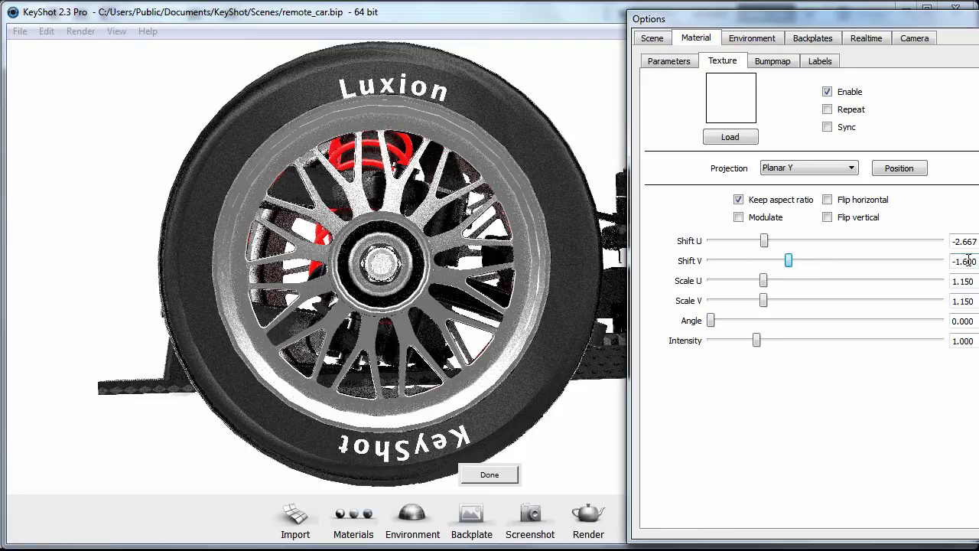
left_click_drag(966, 260, 976, 261)
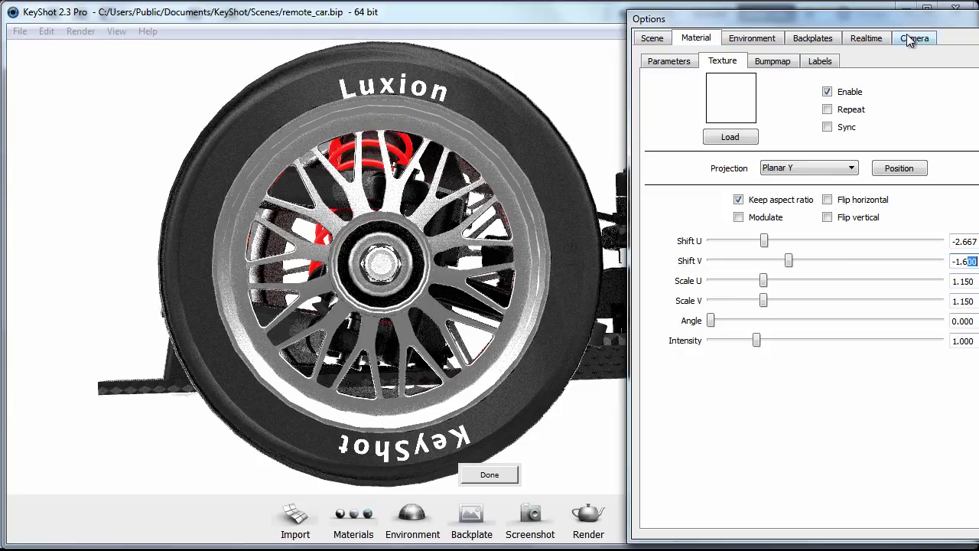
Step: Enter -1.598 as the texture's exact Shift V value
left_click_drag(930, 25, 888, 26)
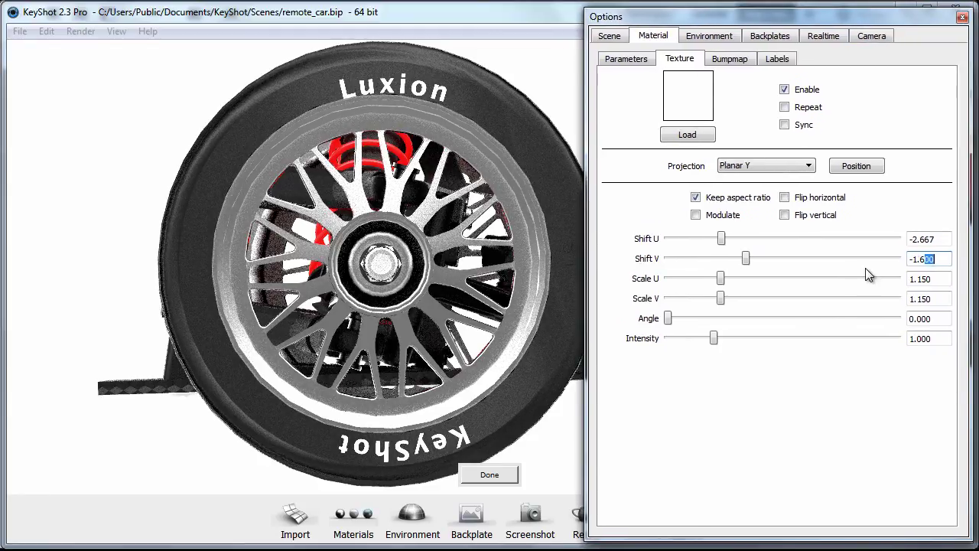
type("2")
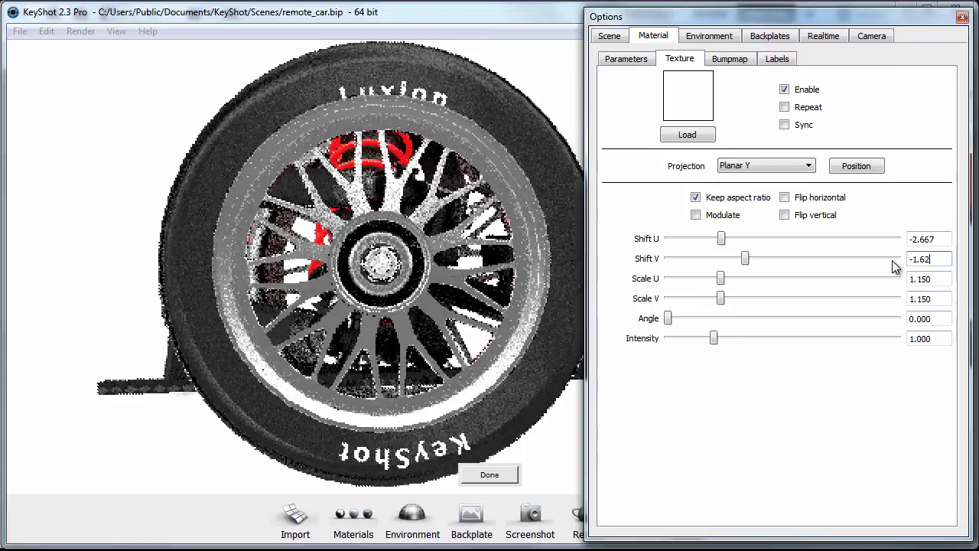
key("BackSpace")
key("BackSpace")
type("58")
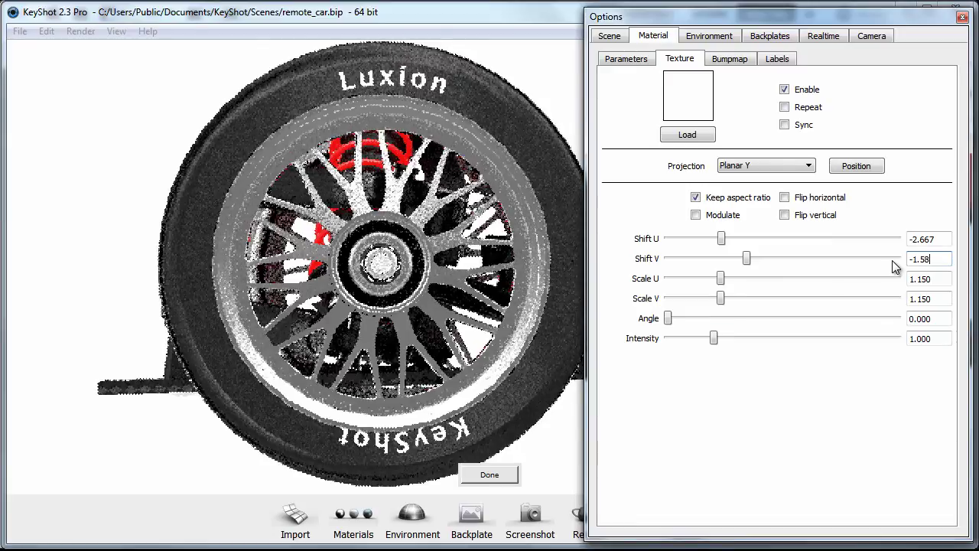
key("BackSpace")
type("9")
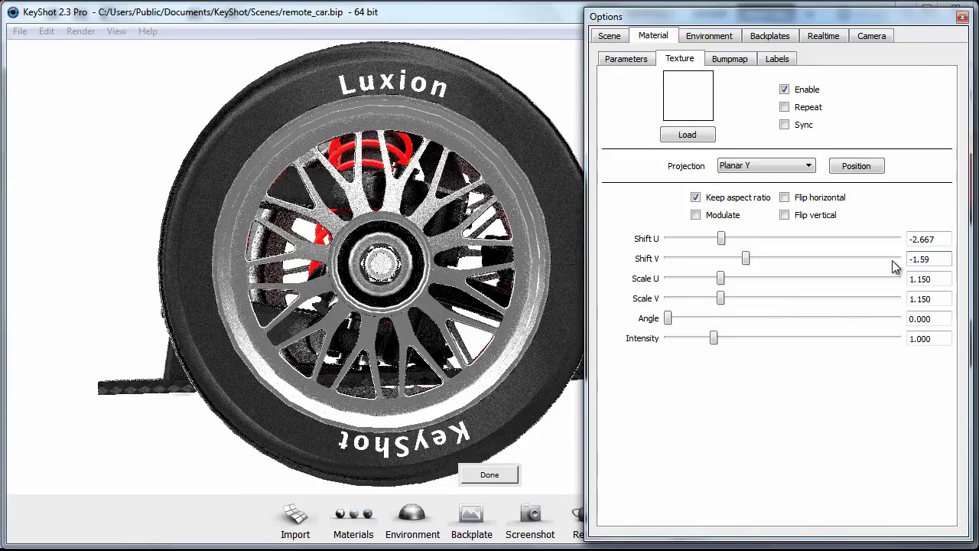
type("5")
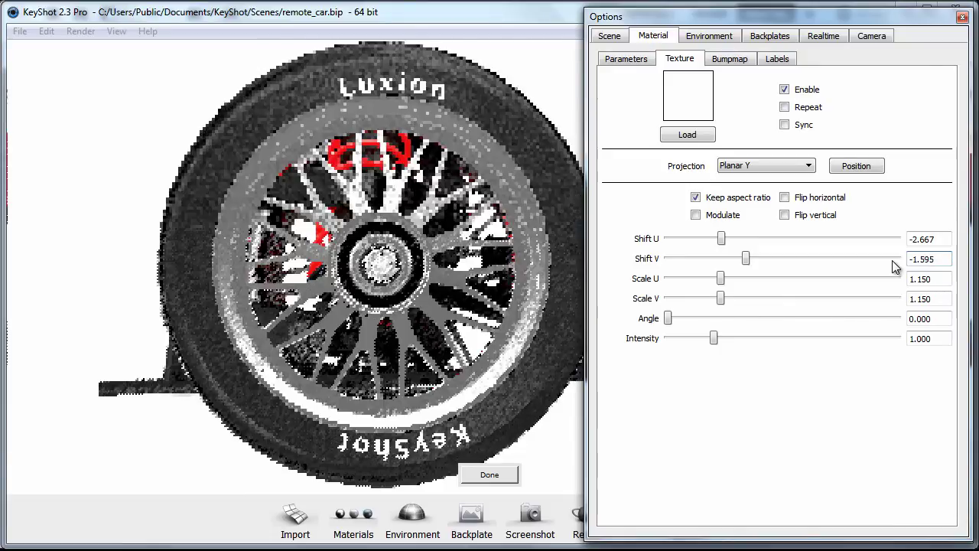
key("BackSpace")
type("8")
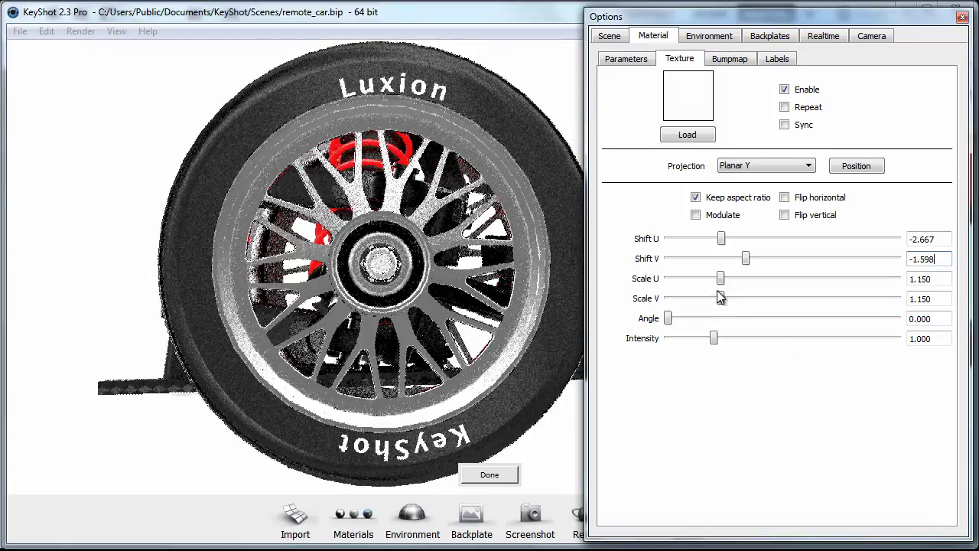
Step: Set the texture Scale U to 1.155, via 1.153, with Scale V following
left_click_drag(926, 279, 931, 278)
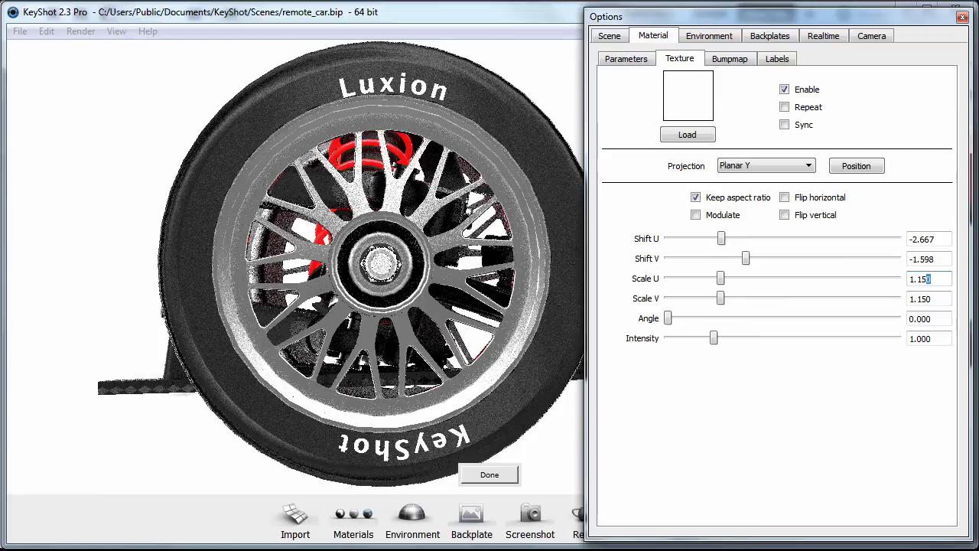
type("3")
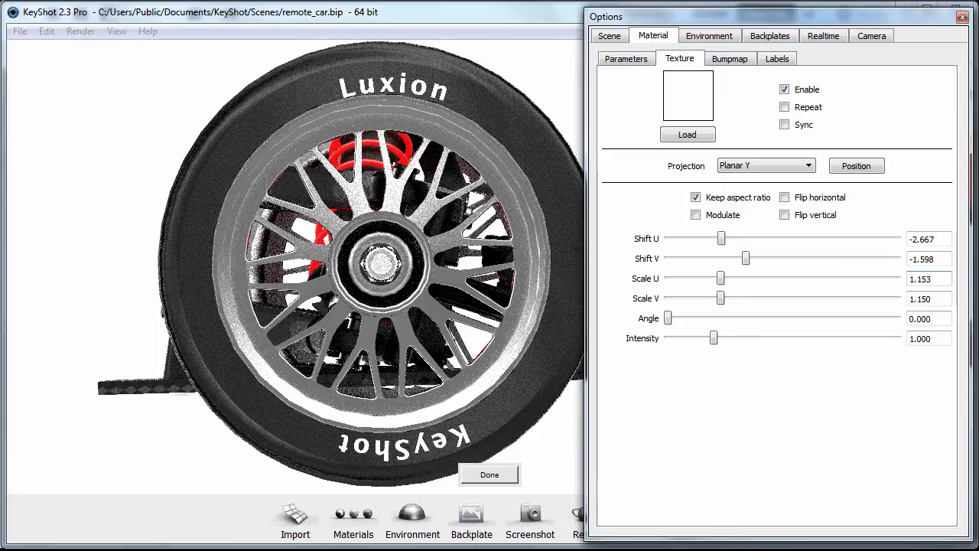
key("Return")
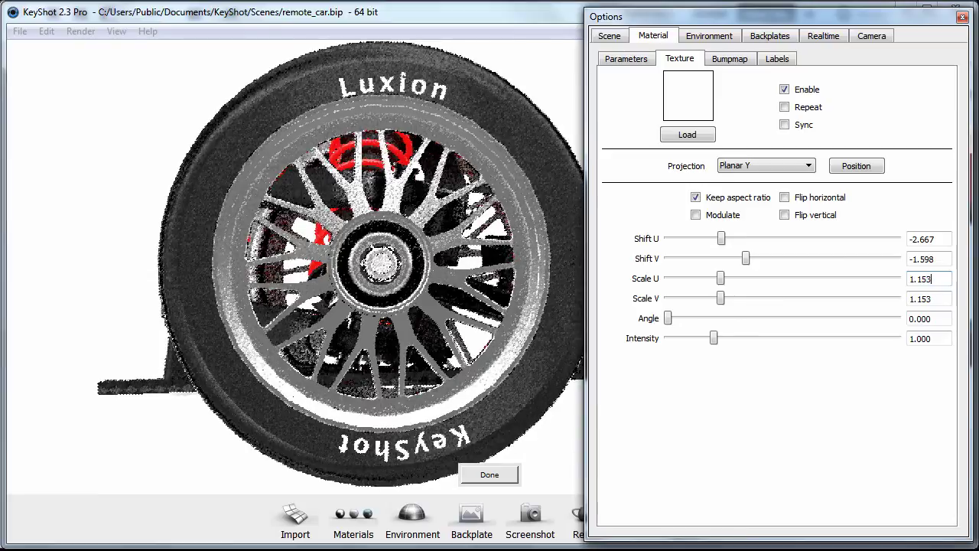
key("BackSpace")
type("5")
key("Return")
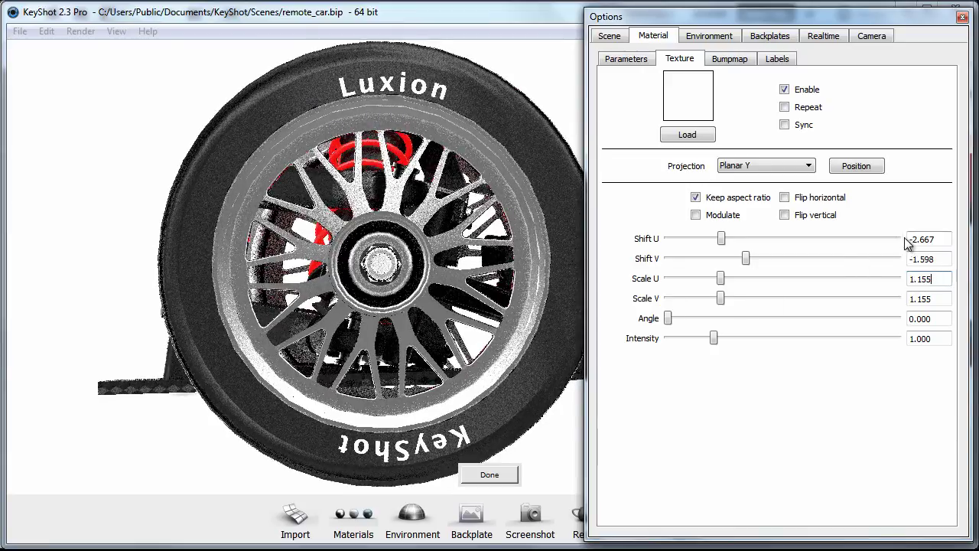
Step: Set the texture Shift U to -2.69, via -2.67
left_click_drag(940, 239, 926, 238)
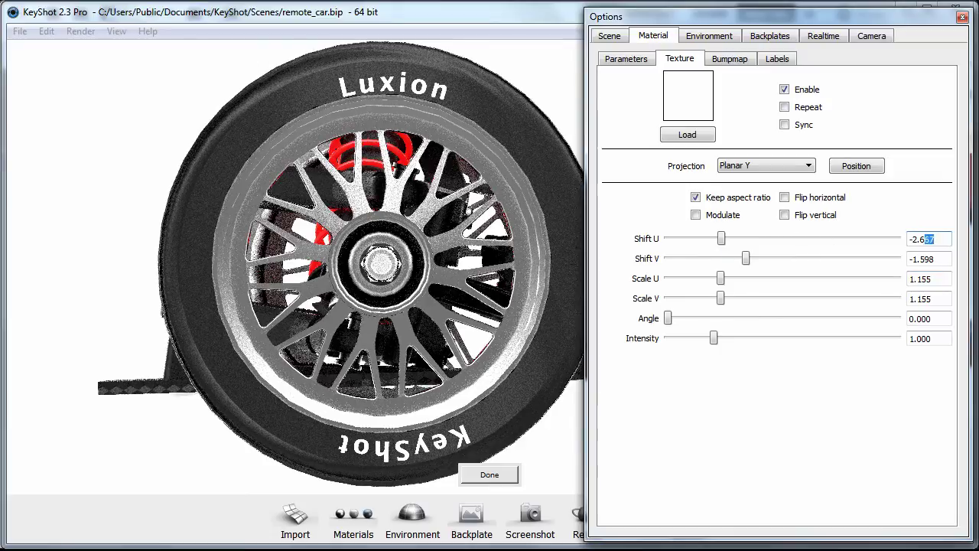
type("7")
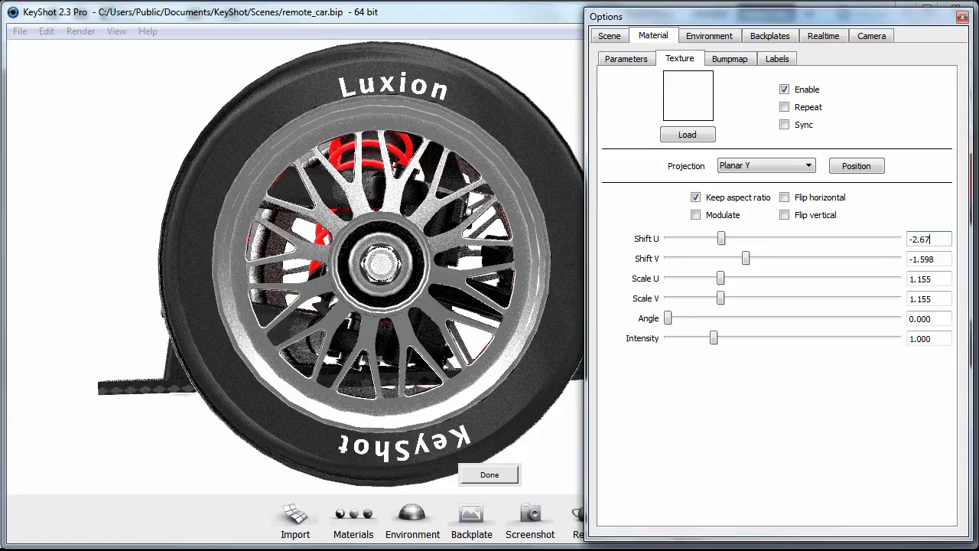
key("Return")
key("BackSpace")
key("BackSpace")
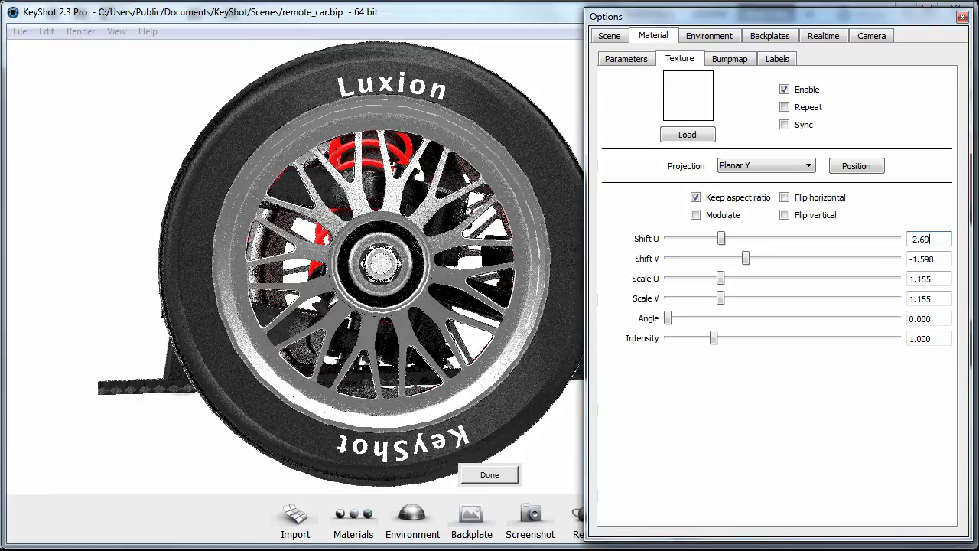
key("Return")
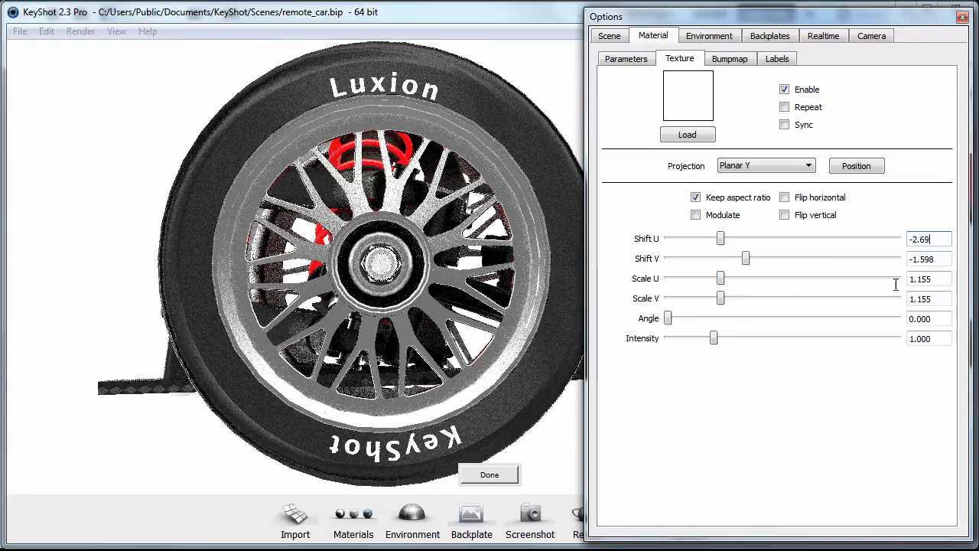
Step: Raise the texture Scale U through 1.157 and 1.16 to 1.165, with Scale V following
left_click_drag(928, 279, 941, 278)
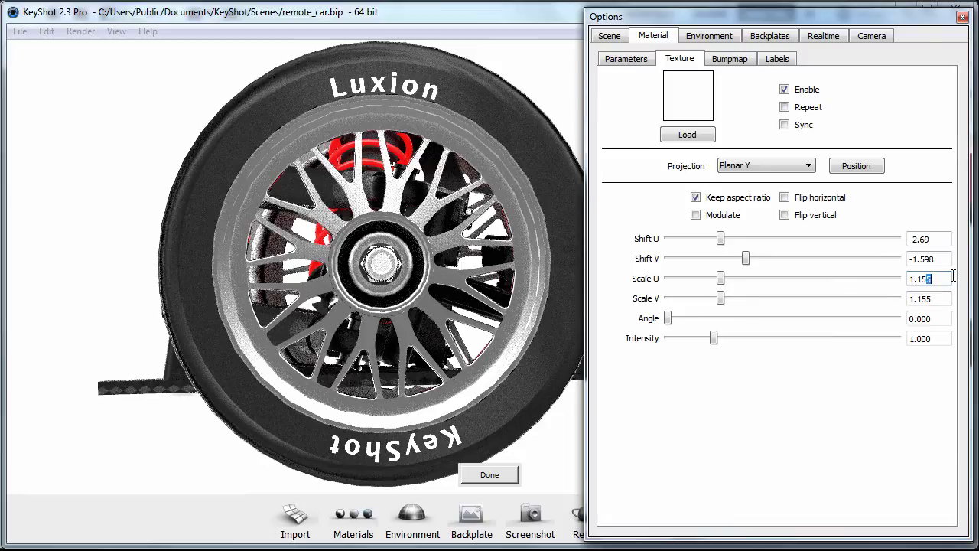
type("7")
key("Return")
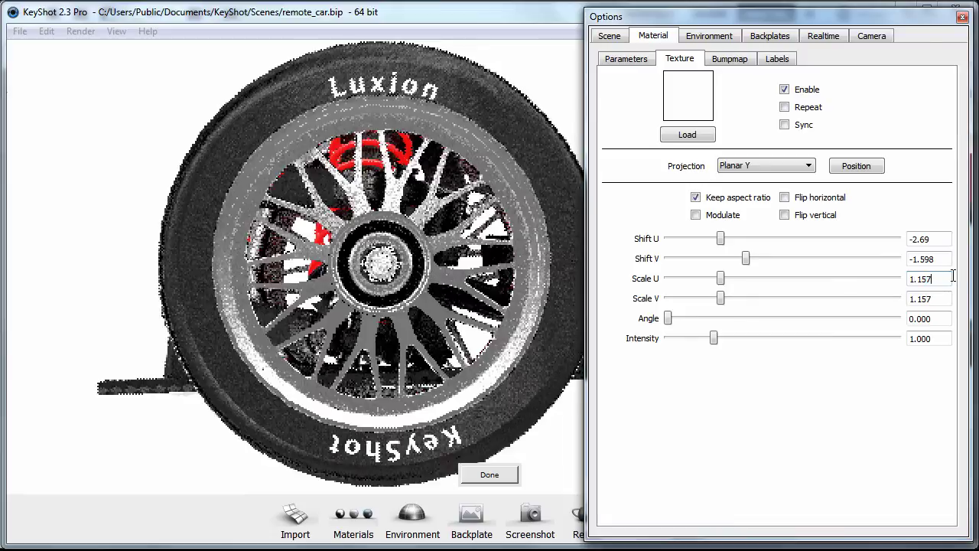
key("BackSpace")
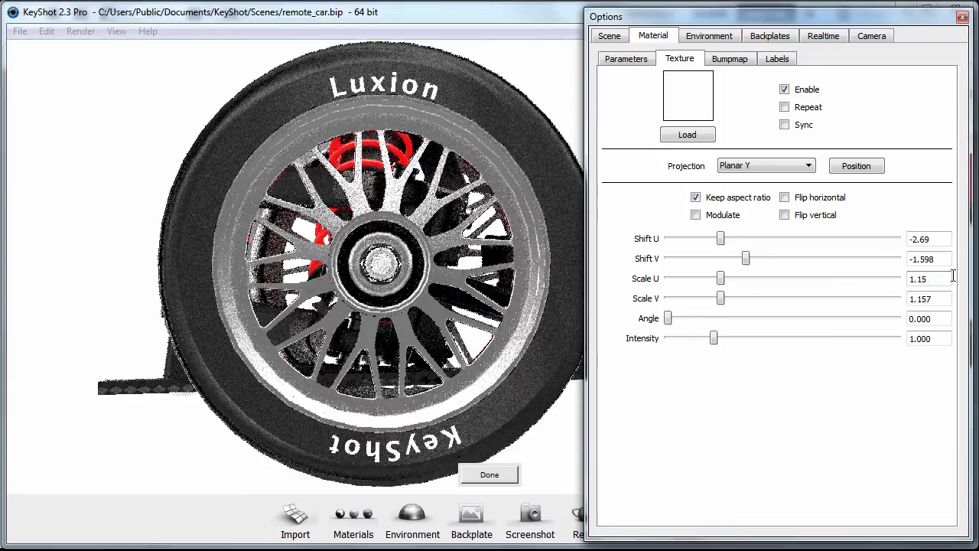
key("BackSpace")
type("6")
key("Return")
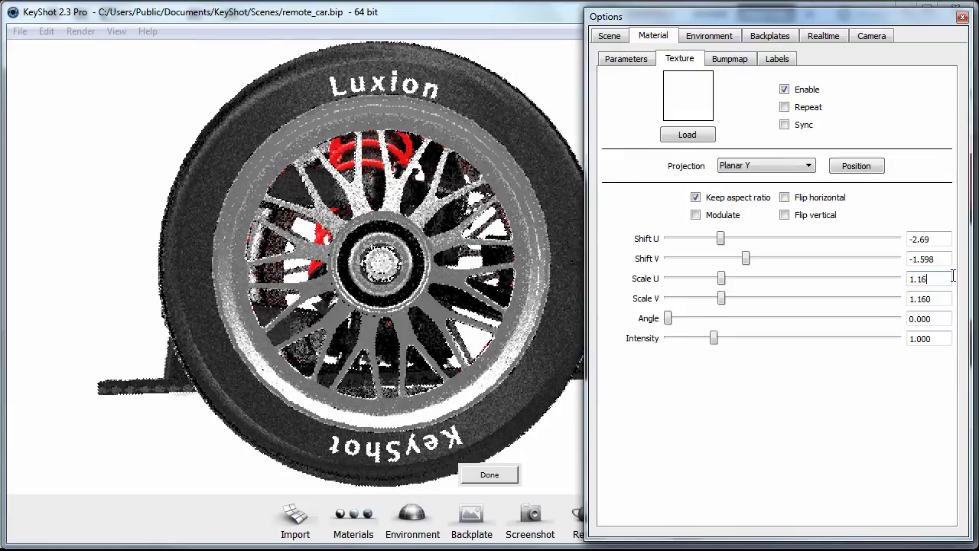
type("5")
key("Return")
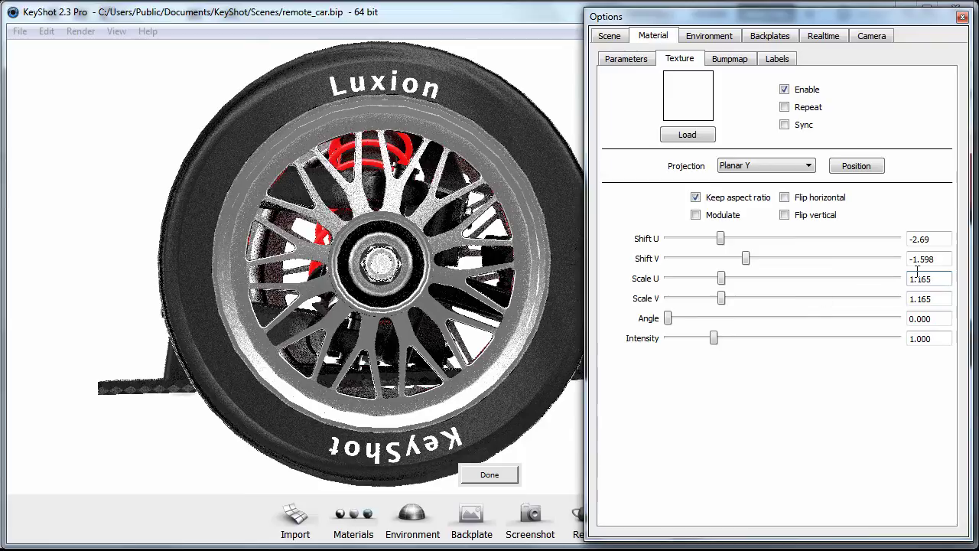
Step: Try texture Shift V values of -1.6 and then -1.55
left_click(923, 259)
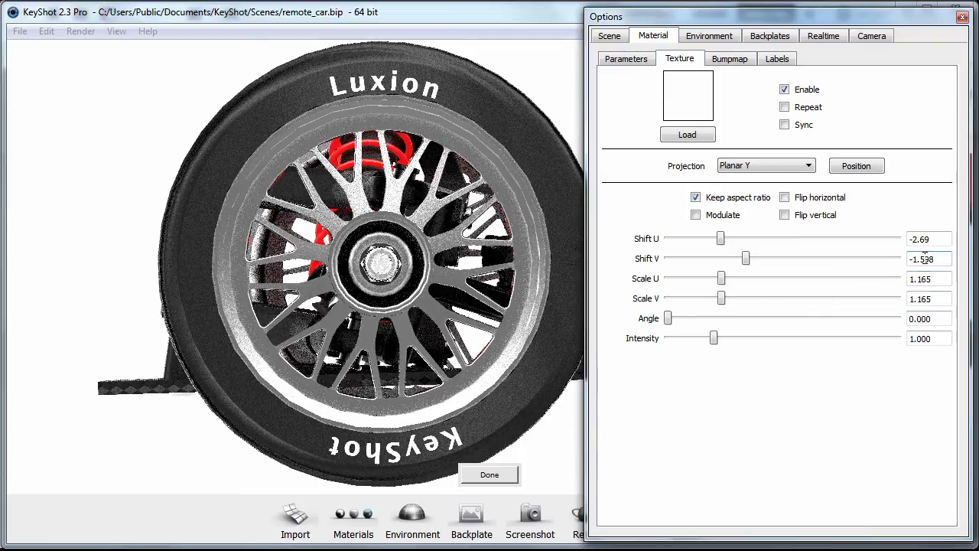
left_click_drag(925, 259, 958, 257)
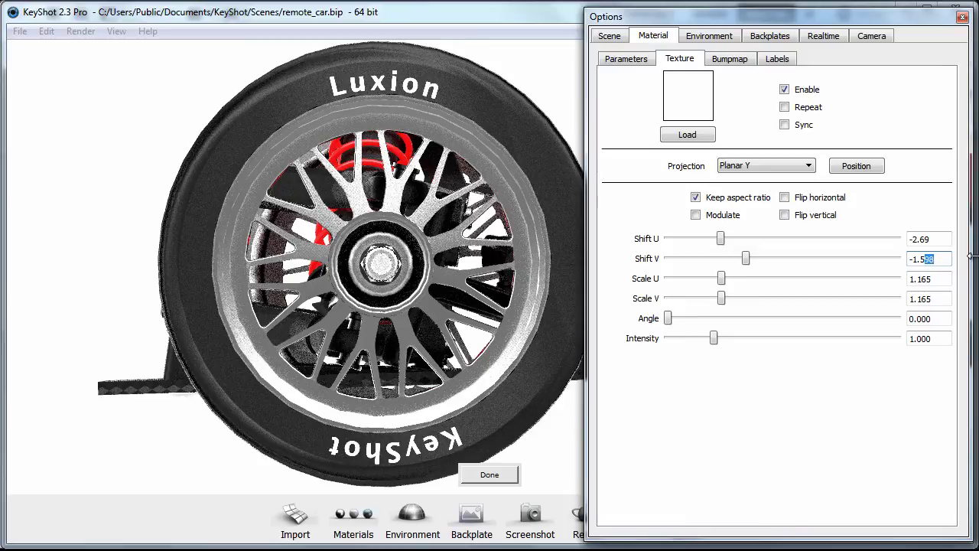
left_click(736, 355)
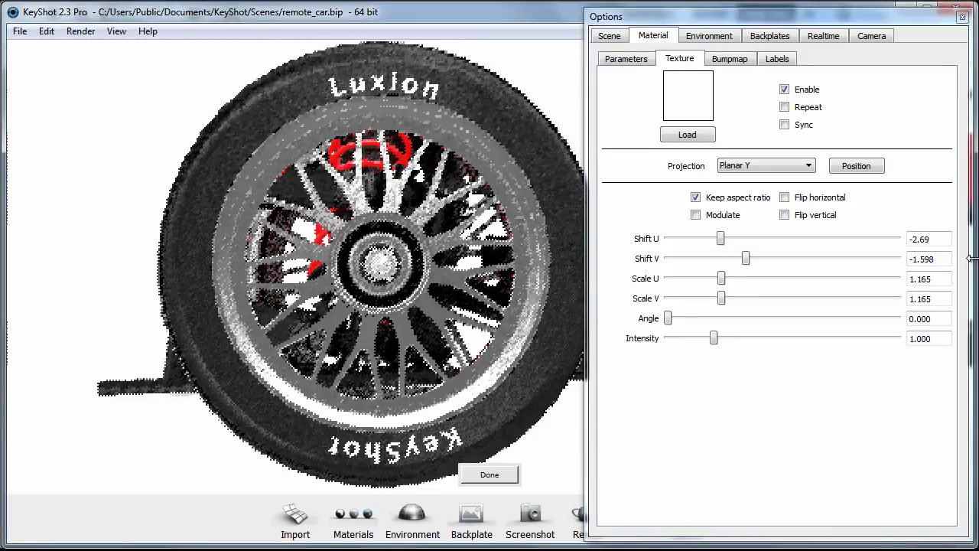
left_click(947, 259)
key("BackSpace")
key("BackSpace")
key("BackSpace")
type("6")
key("Return")
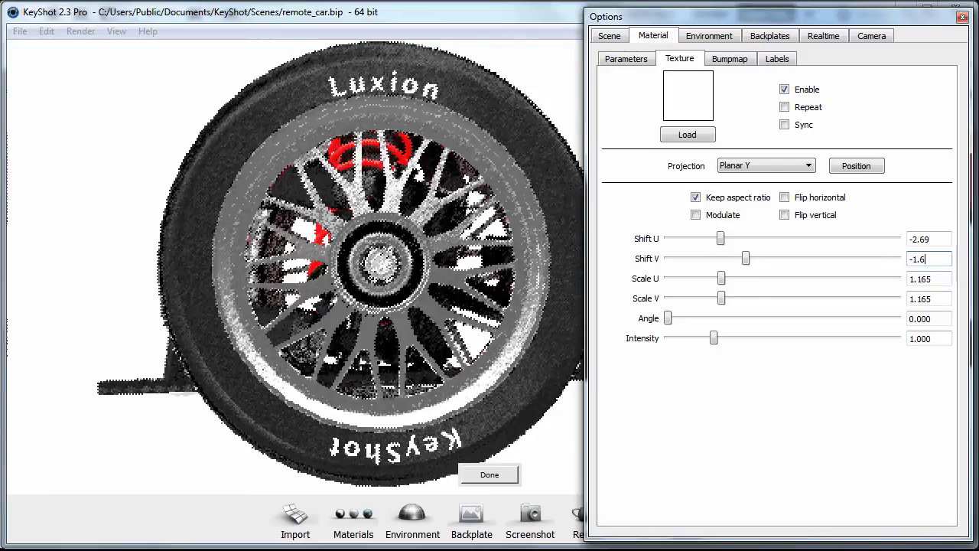
key("BackSpace")
type("55")
key("Return")
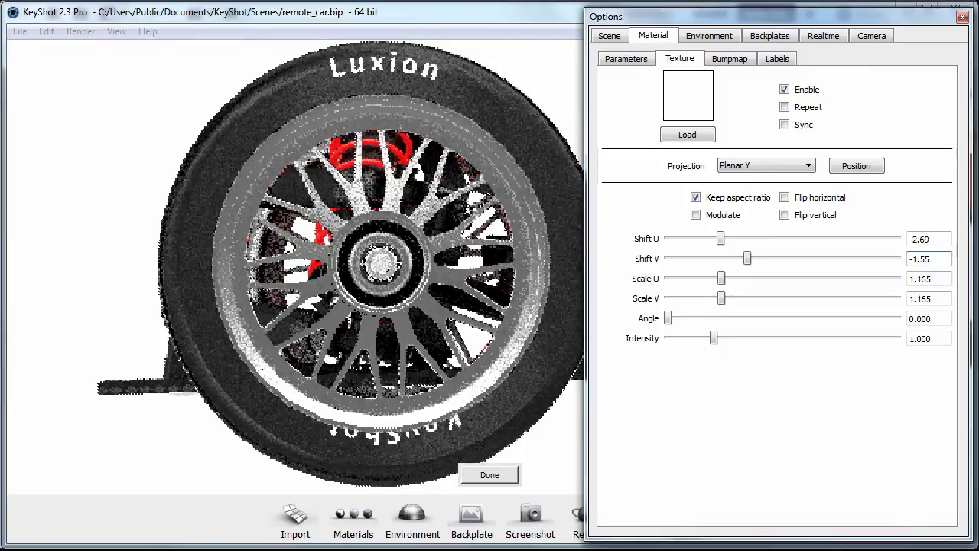
Step: Refine Shift V through -1.58, -1.57, -1.59 and -1.599, settling on -1.597
type("8")
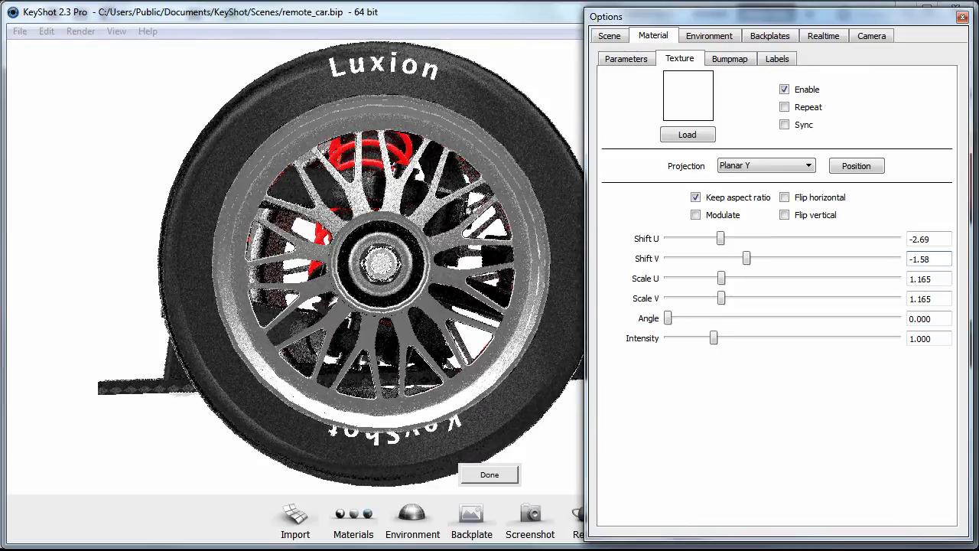
key("Return")
key("BackSpace")
type("7")
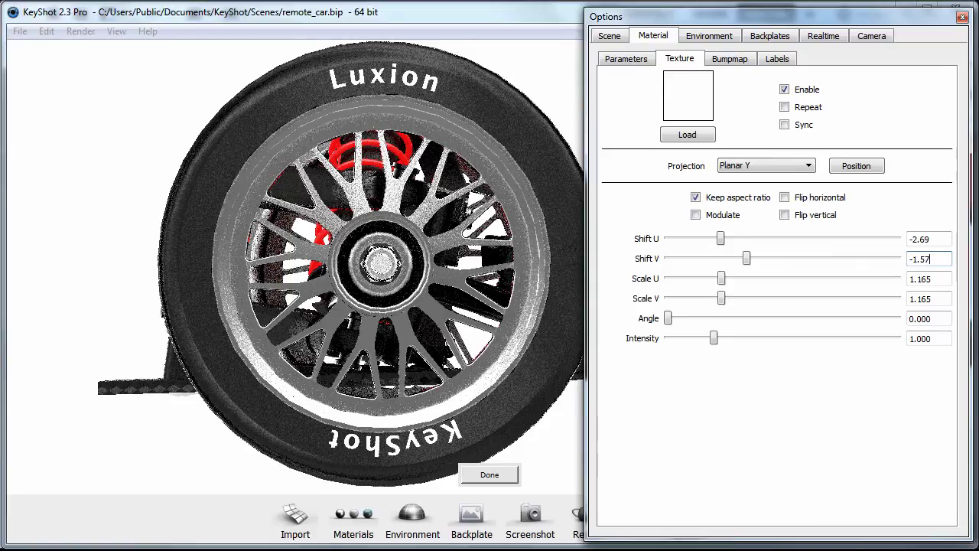
key("Return")
key("BackSpace")
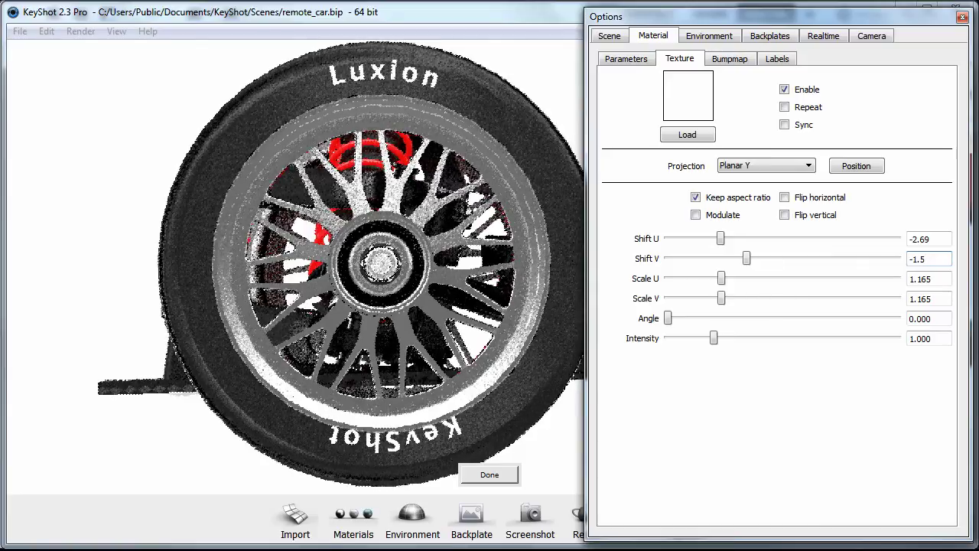
type("9")
key("Return")
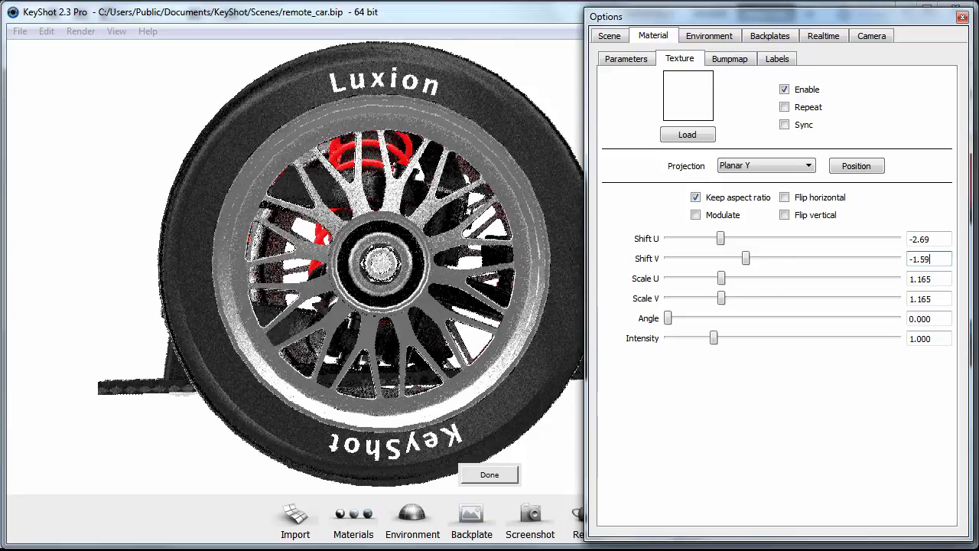
type("9")
key("Return")
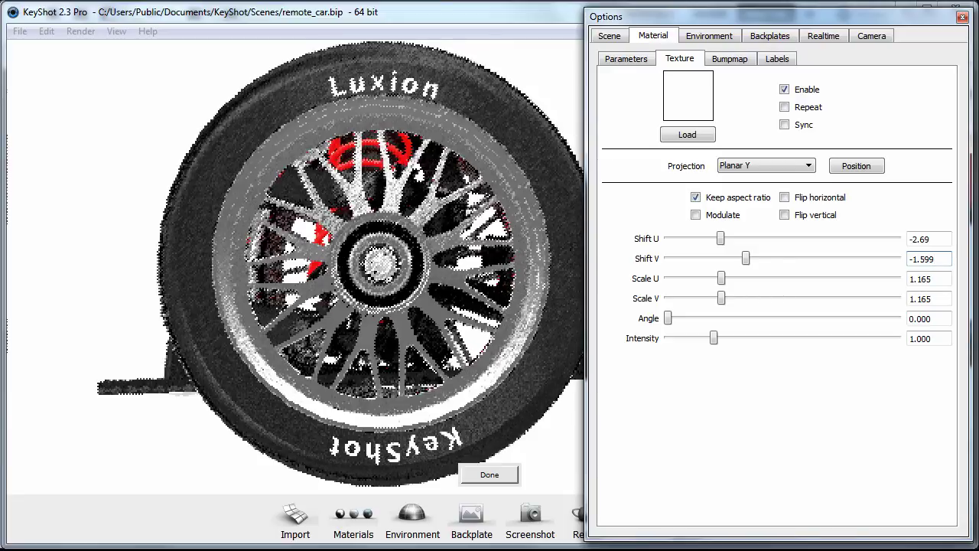
key("BackSpace")
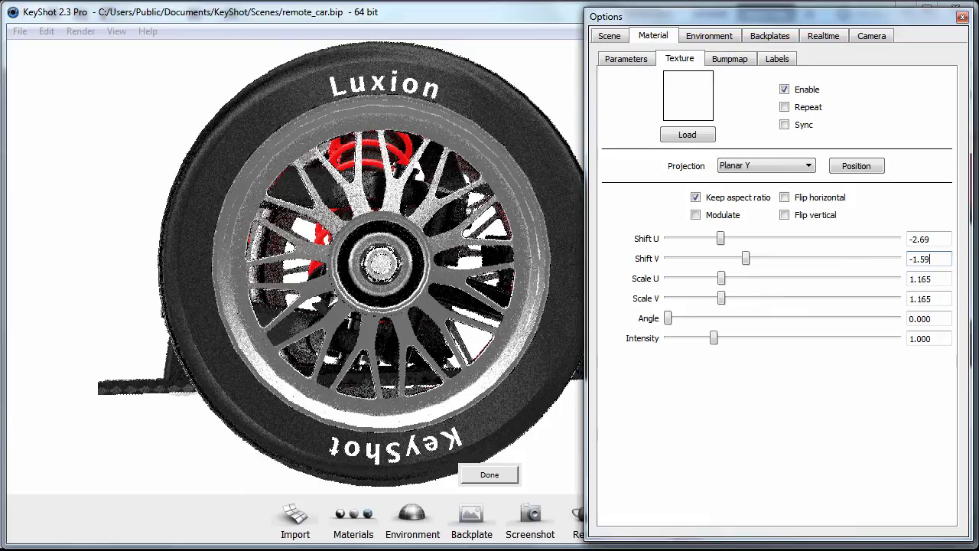
type("7")
key("Return")
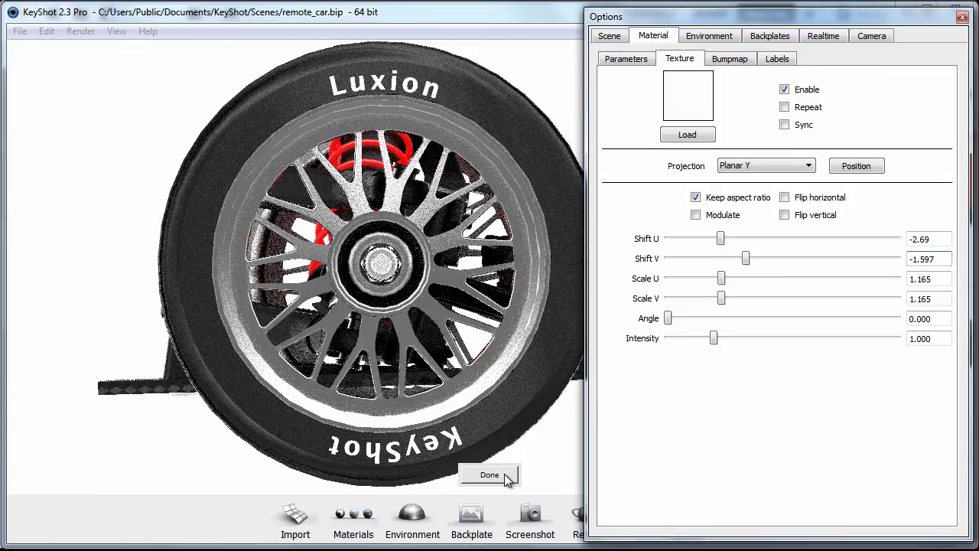
Step: Leave texture positioning mode with the Done button below the wheel
left_click(504, 473)
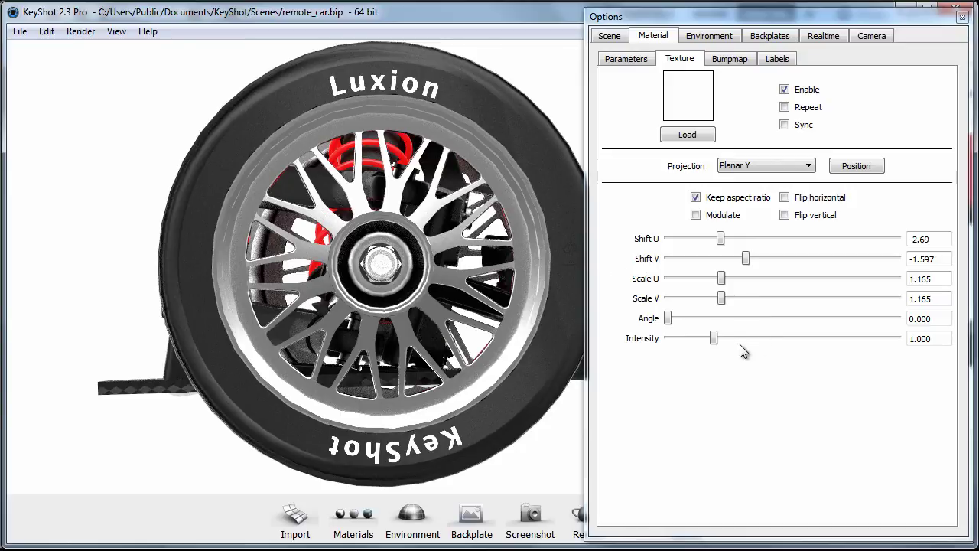
Step: Lower the tyre texture's Intensity slider from 1.000 to 0.217
left_click_drag(714, 339, 681, 347)
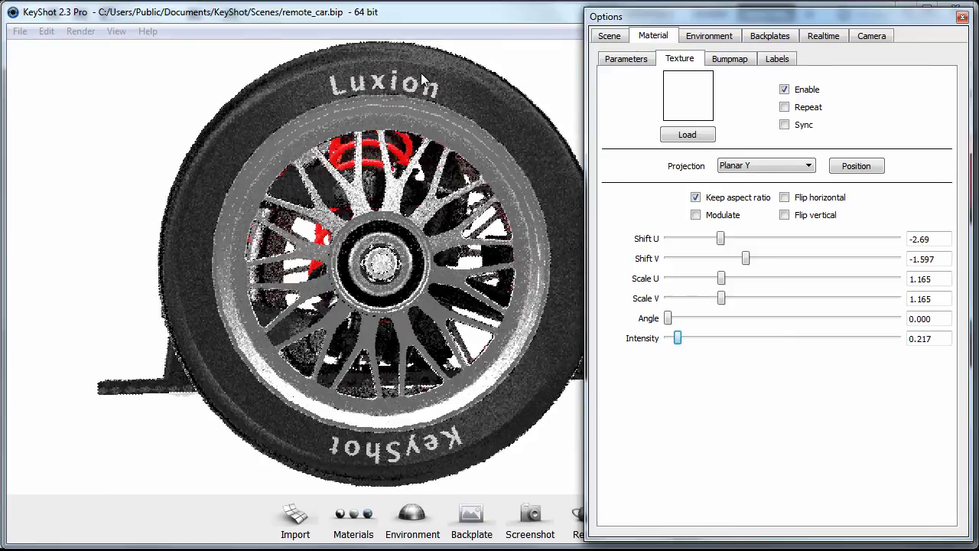